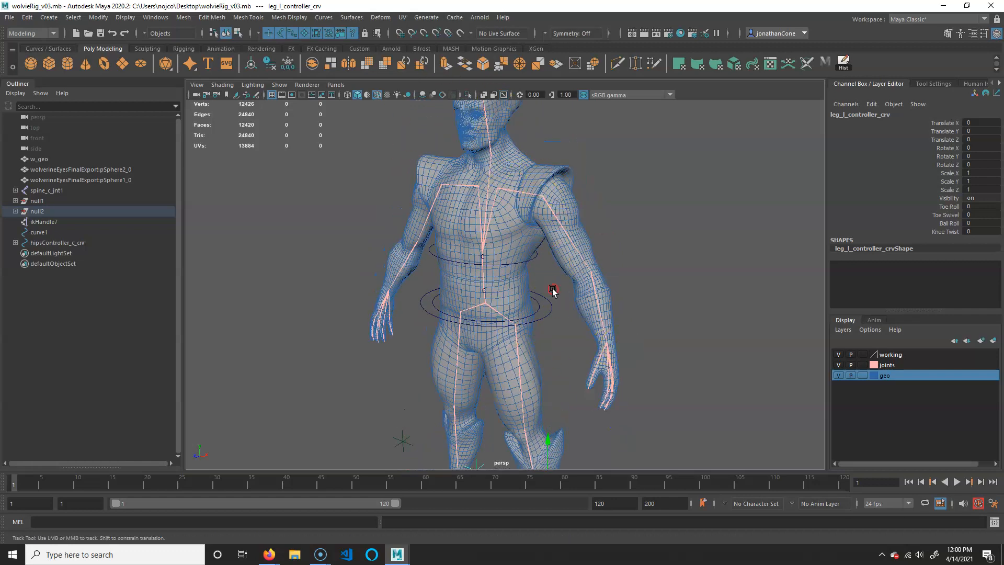
# Try bending the left arm by rotating arm_l_jnt1 about -57° and arm_l_jnt2 about -50° in Y.
pyautogui.keyDown('alt'); pyautogui.moveTo(556, 293); pyautogui.dragTo(598, 338, button='middle'); pyautogui.keyUp('alt')
pyautogui.keyDown('alt'); pyautogui.moveTo(598, 339); pyautogui.dragTo(616, 324, button='right'); pyautogui.keyUp('alt')
pyautogui.click(562, 251)
pyautogui.keyDown('alt'); pyautogui.moveTo(562, 251); pyautogui.dragTo(525, 284); pyautogui.keyUp('alt')
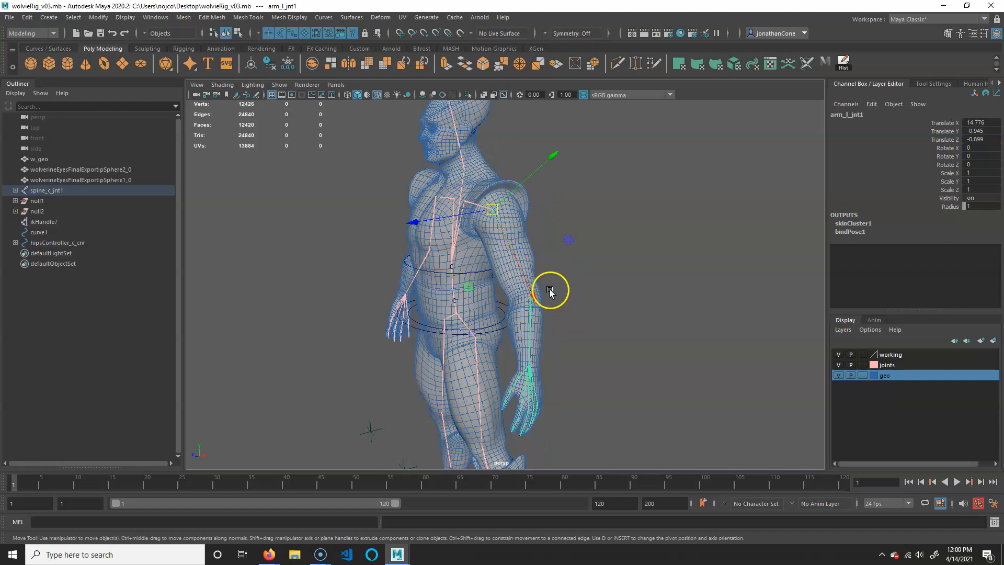
pyautogui.press('e')
pyautogui.moveTo(495, 287); pyautogui.dragTo(375, 265)
pyautogui.press('Down')
pyautogui.moveTo(479, 325); pyautogui.dragTo(388, 287)
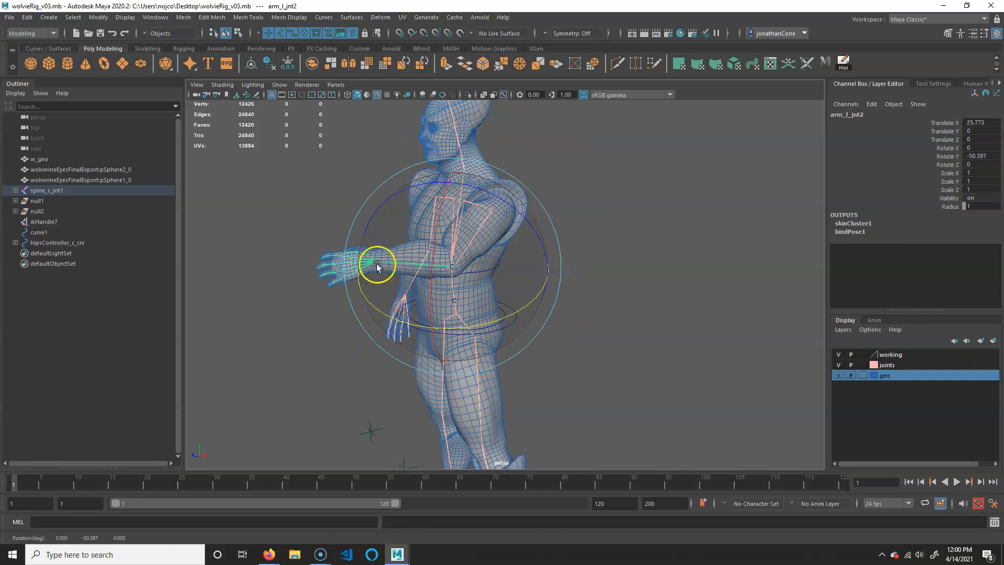
# Undo the rotations of the left shoulder and elbow joints.
pyautogui.hotkey('ctrl', 'z')
pyautogui.hotkey('ctrl', 'z')
pyautogui.hotkey('ctrl', 'z')
pyautogui.hotkey('ctrl', 'z')
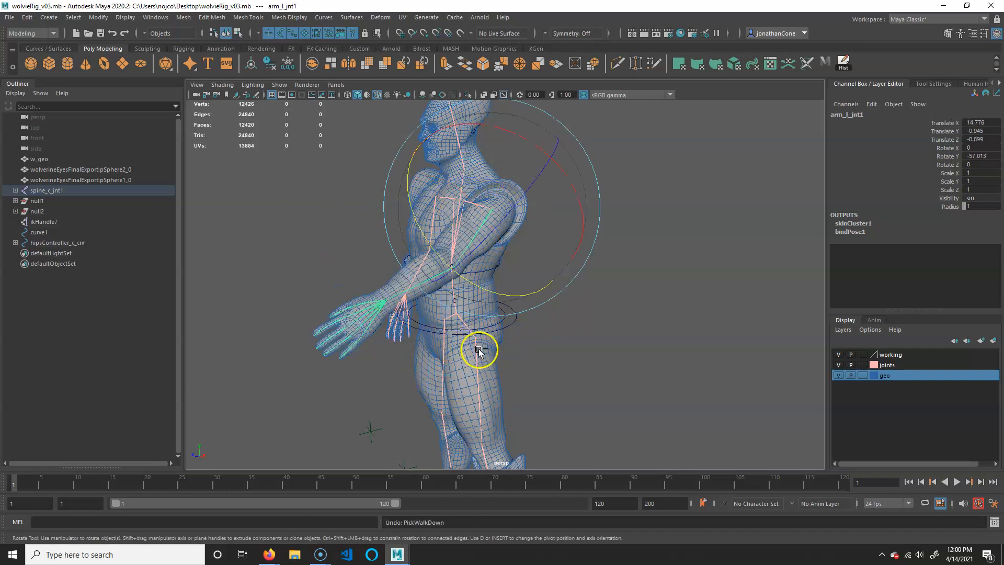
pyautogui.hotkey('ctrl', 'z')
# Examine the full body rig and the left leg controller's attributes, leaving nothing selected.
pyautogui.keyDown('alt'); pyautogui.moveTo(506, 293); pyautogui.dragTo(531, 321); pyautogui.keyUp('alt')
pyautogui.keyDown('alt'); pyautogui.moveTo(532, 320); pyautogui.dragTo(607, 346, button='right'); pyautogui.keyUp('alt')
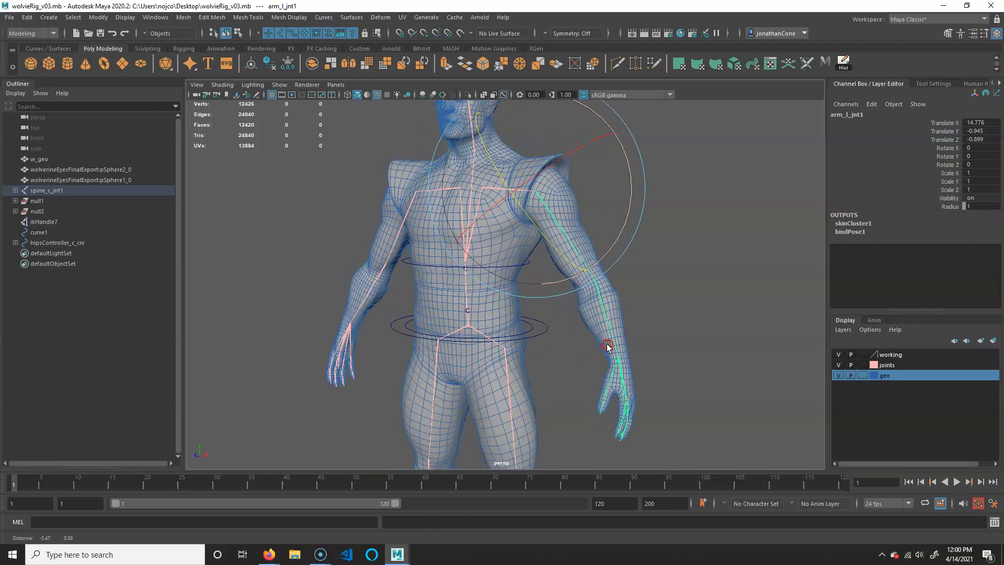
pyautogui.keyDown('alt'); pyautogui.moveTo(606, 346); pyautogui.dragTo(555, 119); pyautogui.keyUp('alt')
pyautogui.keyDown('alt'); pyautogui.moveTo(600, 341); pyautogui.dragTo(532, 145, button='right'); pyautogui.keyUp('alt')
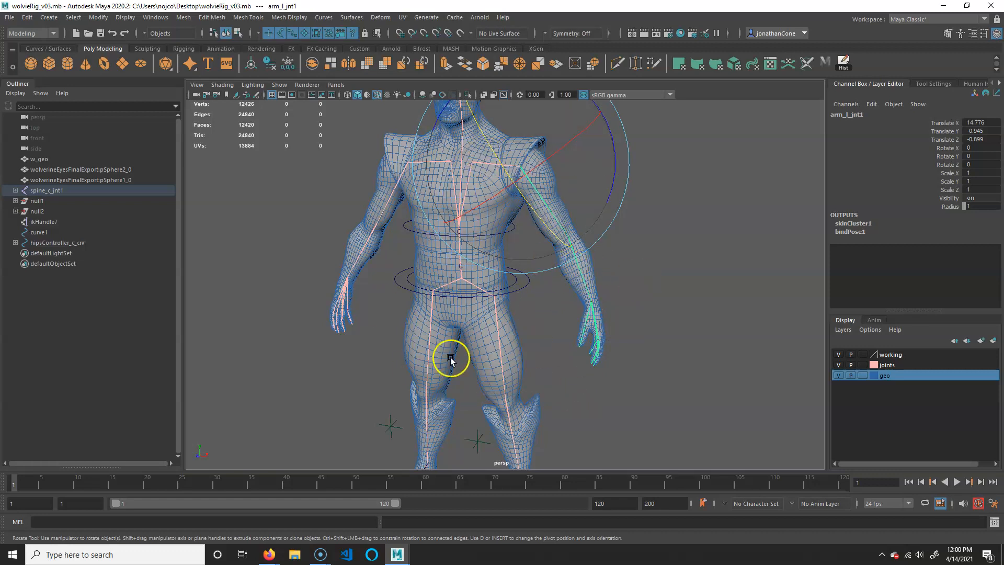
pyautogui.keyDown('alt'); pyautogui.moveTo(663, 385); pyautogui.dragTo(422, 178, button='right'); pyautogui.keyUp('alt')
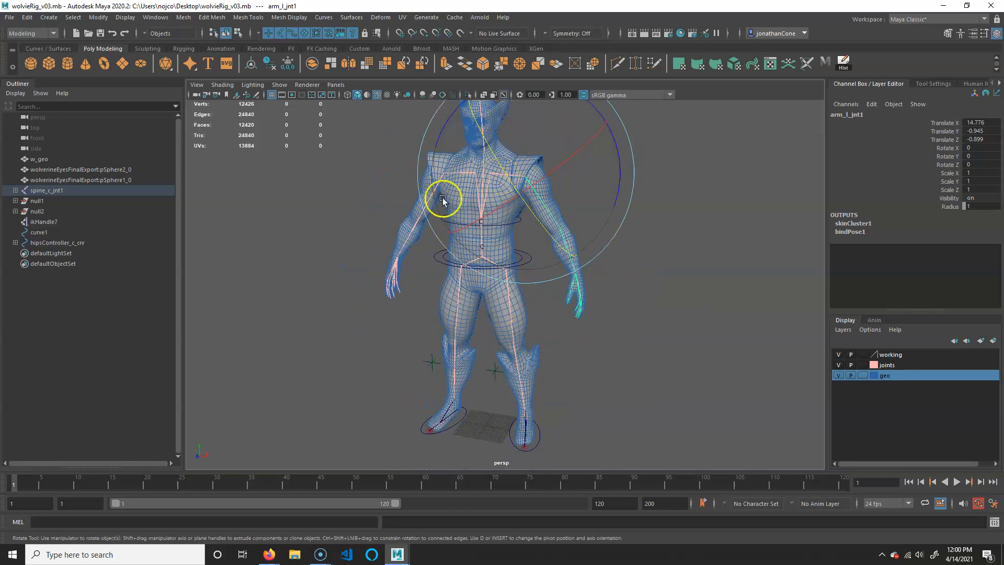
pyautogui.click(537, 447)
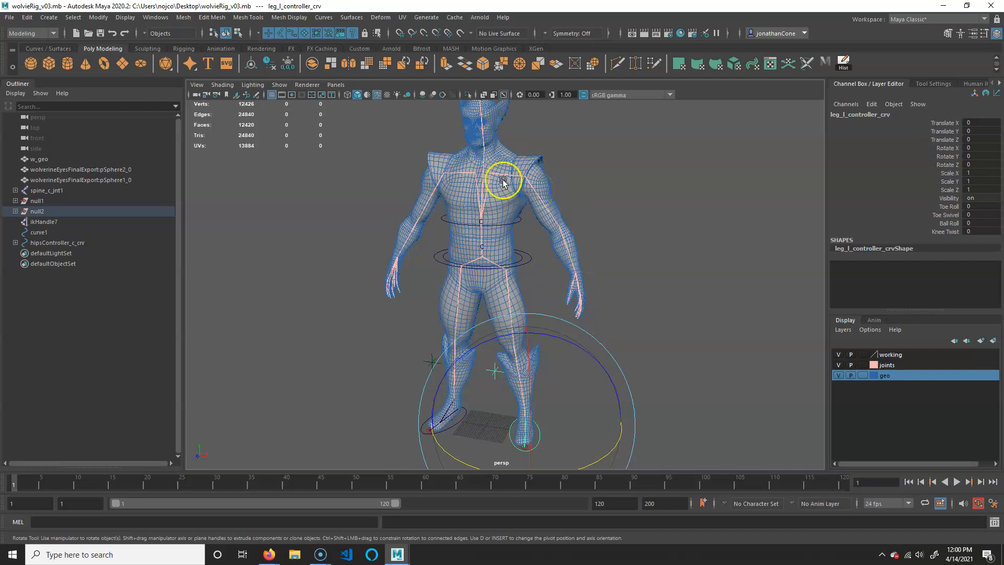
pyautogui.keyDown('alt'); pyautogui.moveTo(558, 191); pyautogui.dragTo(634, 168); pyautogui.keyUp('alt')
pyautogui.click(612, 268)
pyautogui.keyDown('alt'); pyautogui.moveTo(635, 168); pyautogui.dragTo(607, 329, button='right'); pyautogui.keyUp('alt')
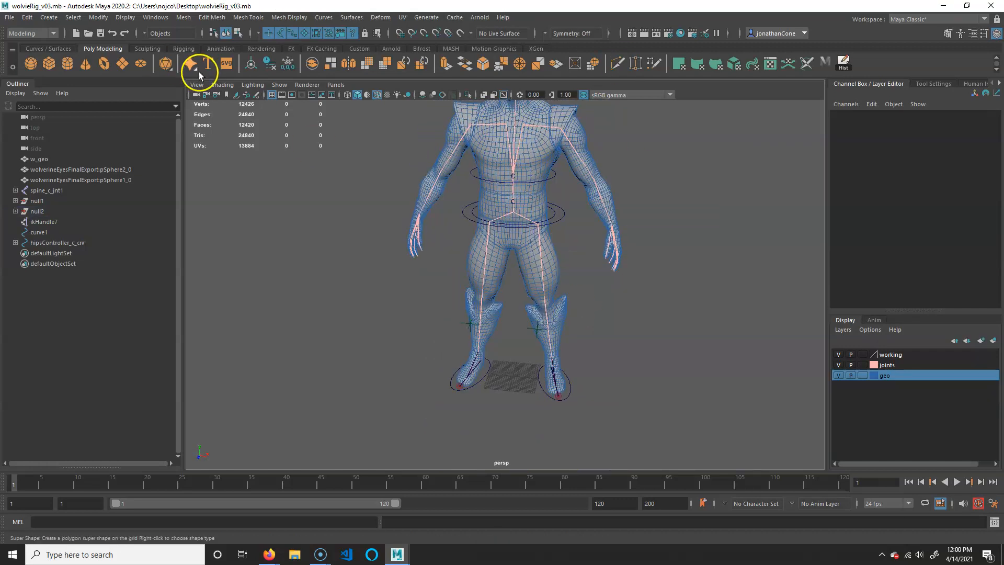
# Create a NURBS circle at the origin.
pyautogui.click(43, 18)
pyautogui.moveTo(103, 52)
pyautogui.moveTo(128, 42)
pyautogui.click(197, 112)
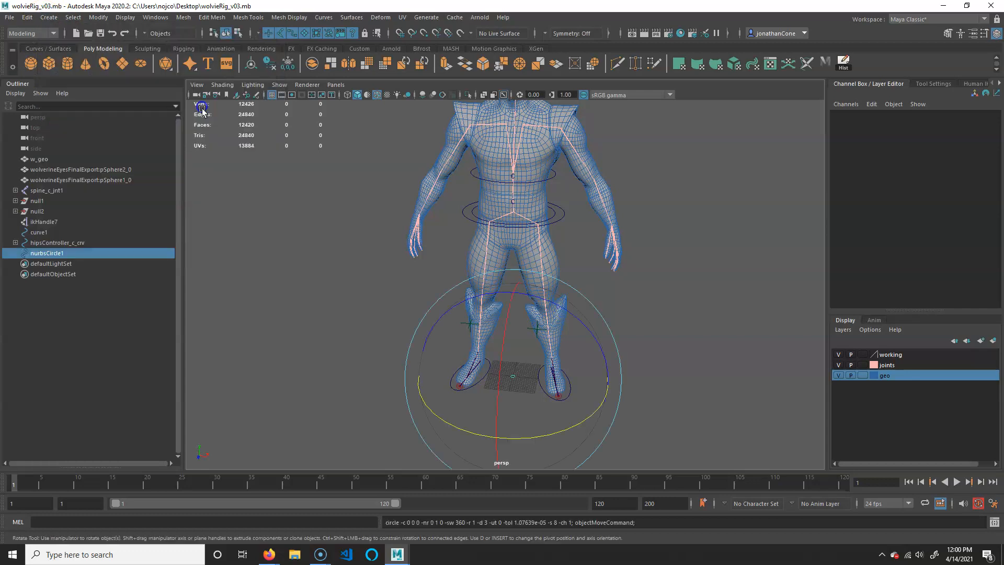
# Set the circle's X, Y and Z scale to 10.
pyautogui.press('f')
pyautogui.press('e')
pyautogui.keyDown('alt'); pyautogui.moveTo(554, 257); pyautogui.dragTo(524, 327, button='right'); pyautogui.keyUp('alt')
pyautogui.press('r')
pyautogui.moveTo(534, 335); pyautogui.dragTo(638, 332)
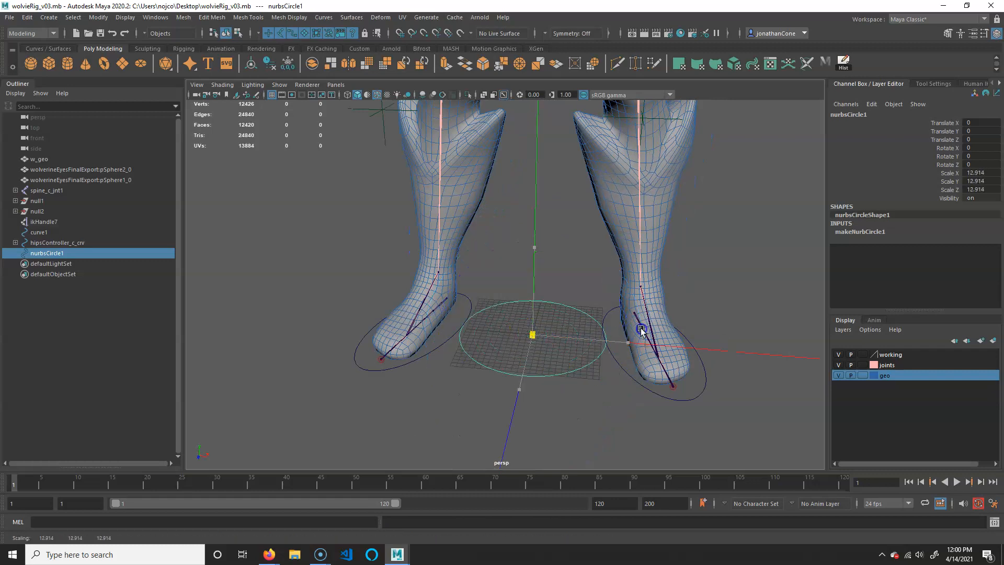
pyautogui.moveTo(989, 171); pyautogui.dragTo(991, 195)
pyautogui.write('10')
pyautogui.press('Return')
# Freeze the circle's transformations and delete its construction history.
pyautogui.scroll(-5, 573, 230)
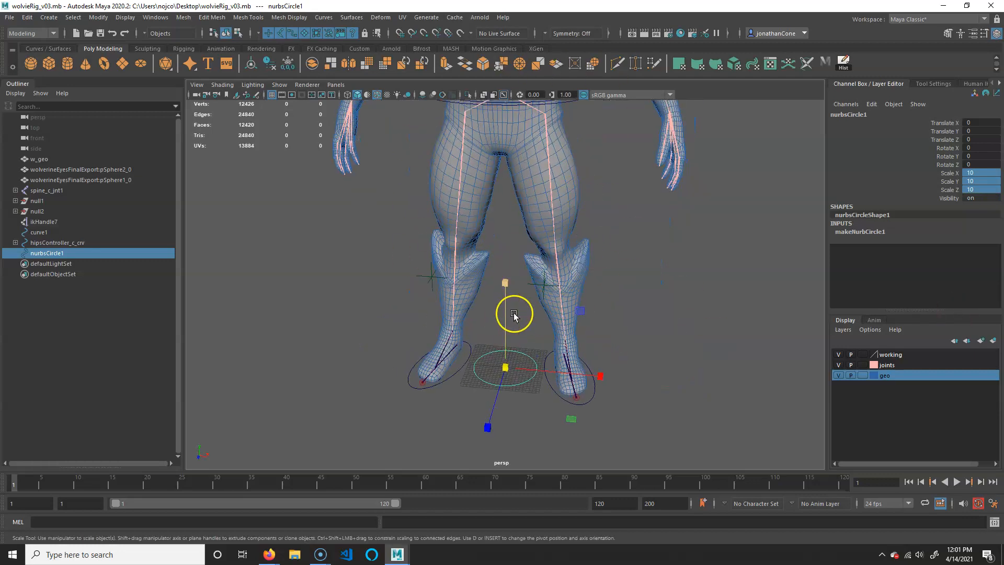
pyautogui.scroll(2, 536, 311)
pyautogui.keyDown('alt'); pyautogui.moveTo(536, 310); pyautogui.dragTo(504, 284, button='middle'); pyautogui.keyUp('alt')
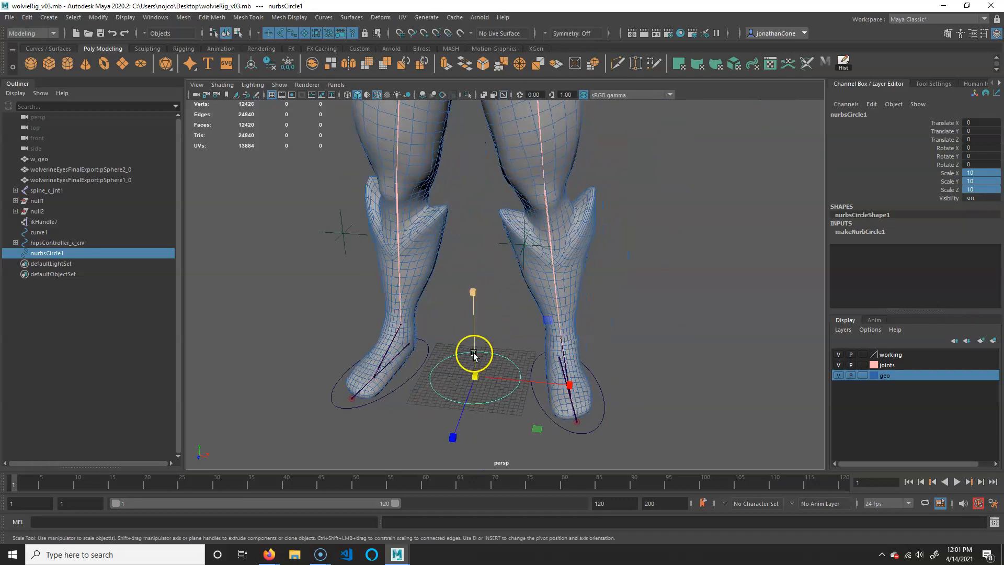
pyautogui.click(114, 19)
pyautogui.click(128, 63)
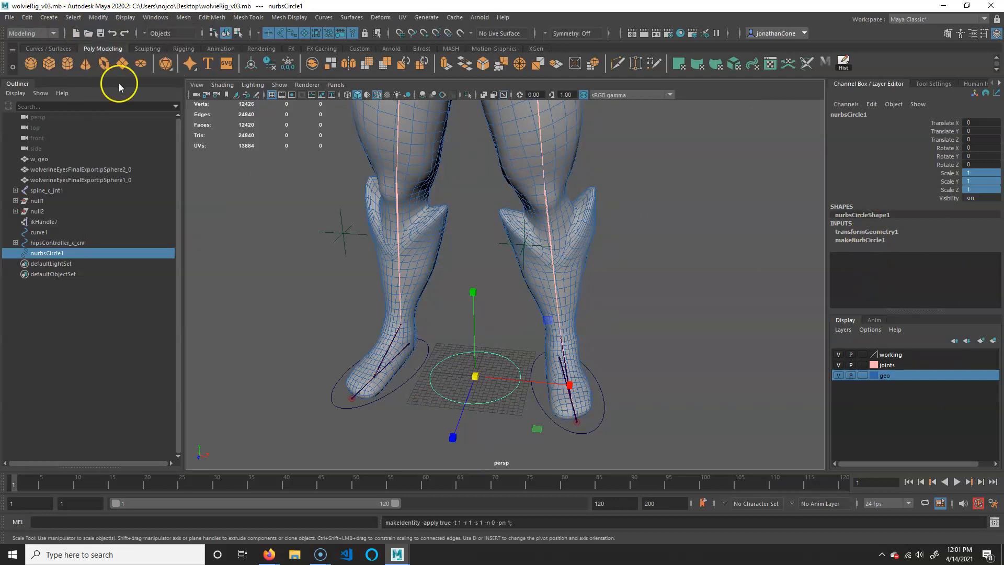
pyautogui.click(27, 17)
pyautogui.moveTo(79, 151)
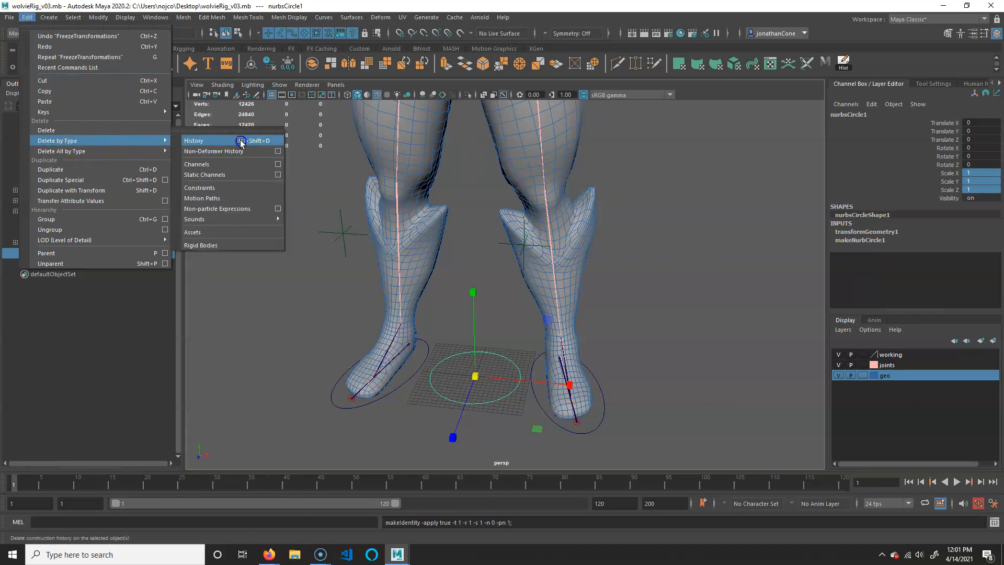
pyautogui.click(238, 152)
# Rename the circle fk_controller_crv, group it, and name the group fk_conroller_grp.
pyautogui.click(848, 114)
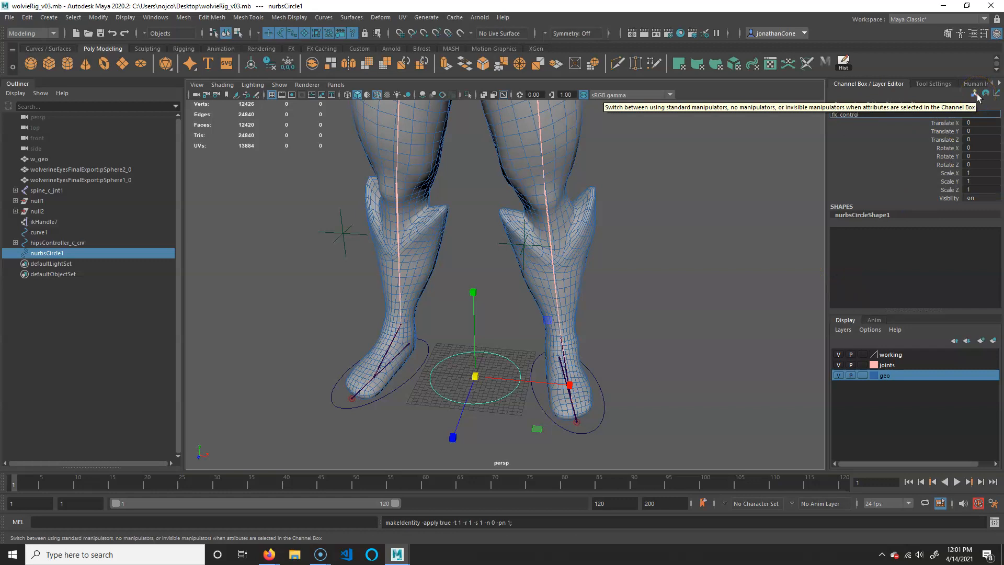
pyautogui.press('Return')
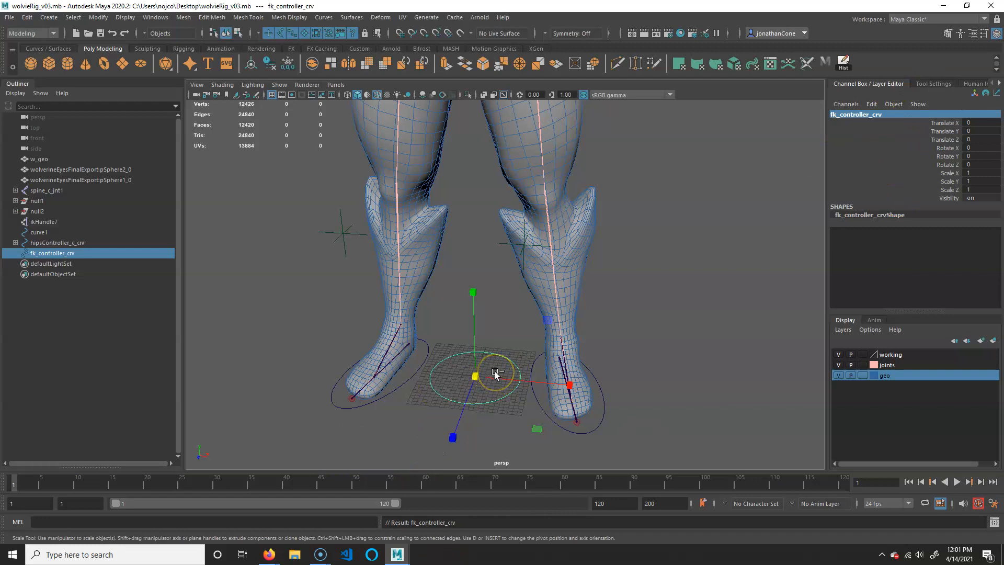
pyautogui.hotkey('ctrl', 'g')
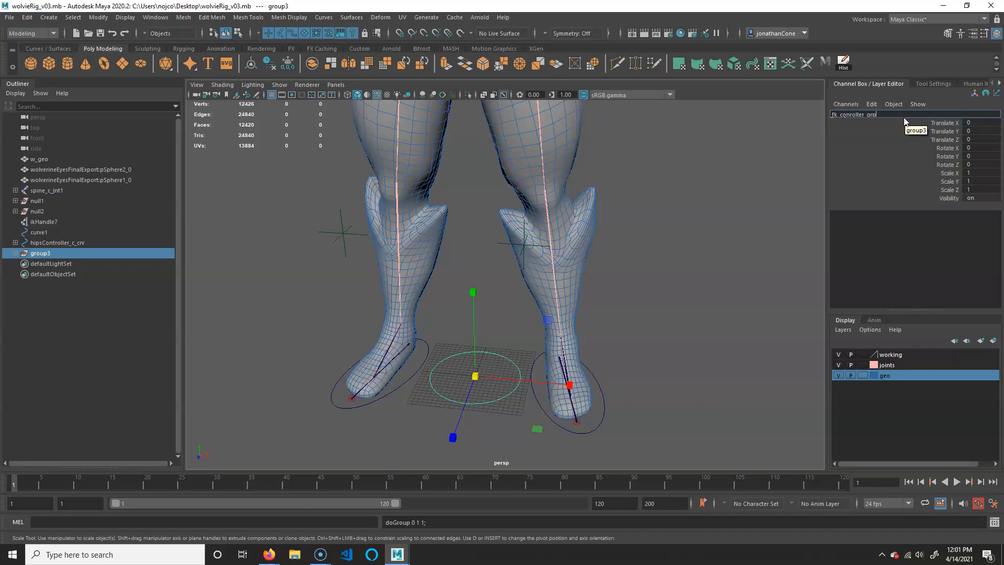
pyautogui.press('Return')
# Expand fk_conroller_grp to inspect its child curve and reselect the group.
pyautogui.keyDown('alt'); pyautogui.moveTo(584, 321); pyautogui.dragTo(542, 316, button='right'); pyautogui.keyUp('alt')
pyautogui.keyDown('alt'); pyautogui.moveTo(575, 358); pyautogui.dragTo(559, 360); pyautogui.keyUp('alt')
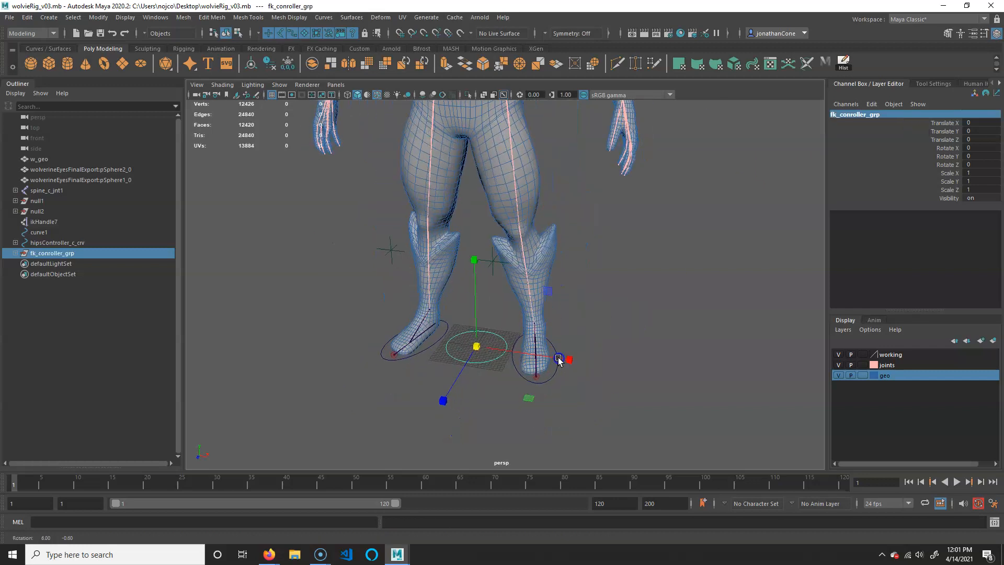
pyautogui.click(15, 253)
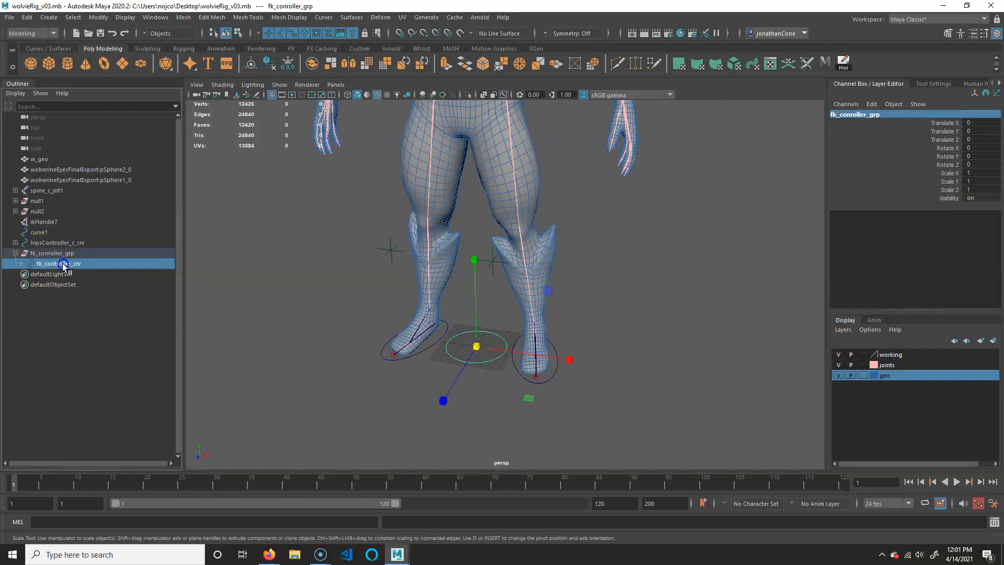
pyautogui.click(62, 263)
pyautogui.click(53, 254)
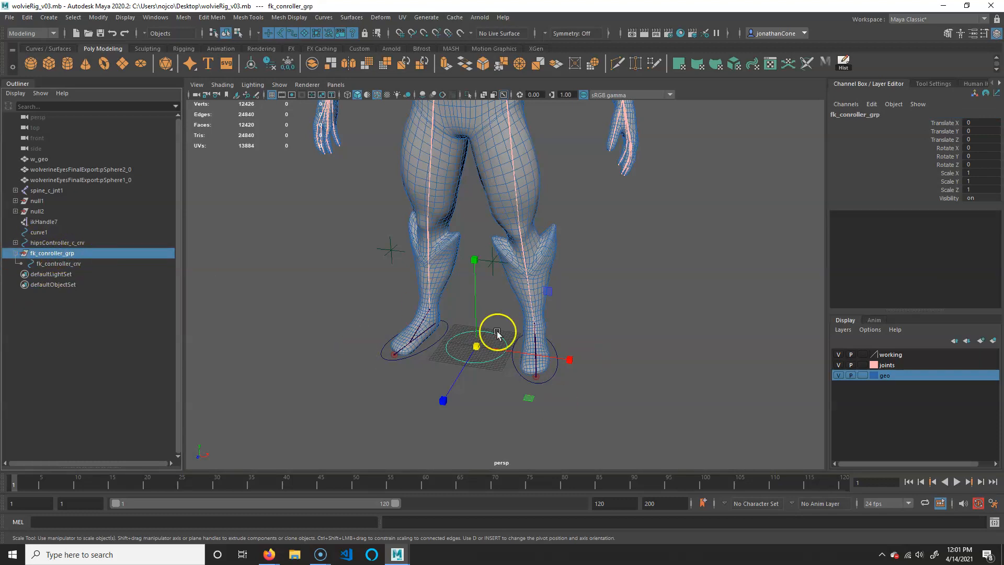
# Try moving the controller group away from the origin, and undo the move.
pyautogui.press('w')
pyautogui.moveTo(479, 348); pyautogui.dragTo(486, 330)
pyautogui.hotkey('ctrl', 'z')
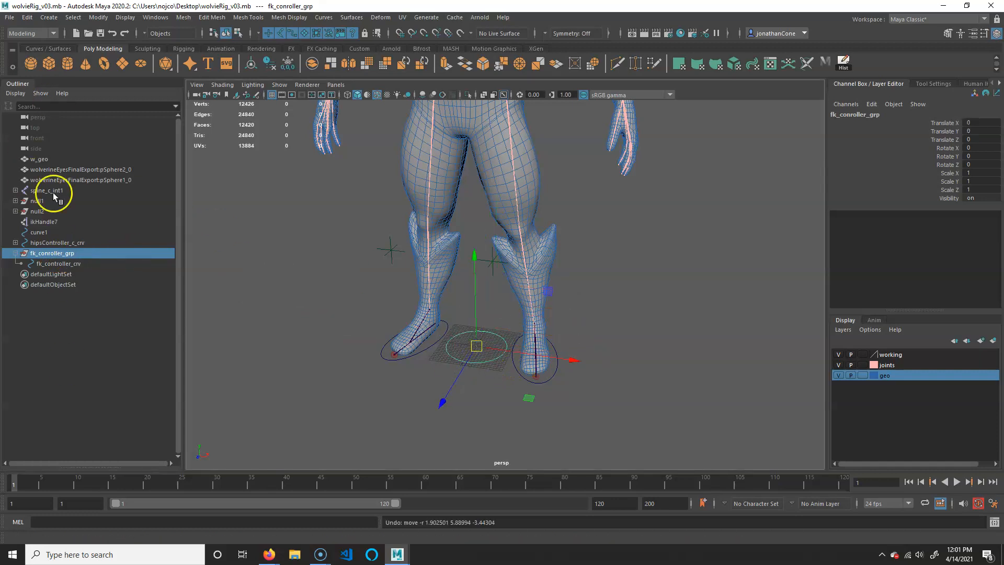
pyautogui.click(155, 18)
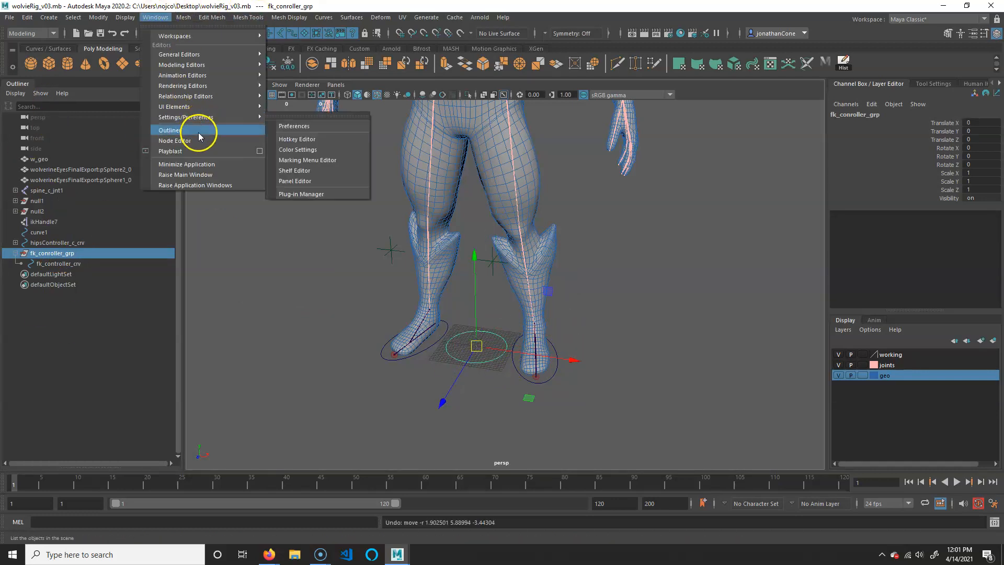
pyautogui.keyDown('alt'); pyautogui.moveTo(344, 357); pyautogui.dragTo(448, 375, button='right'); pyautogui.keyUp('alt')
pyautogui.keyDown('alt'); pyautogui.moveTo(448, 374); pyautogui.dragTo(436, 347, button='middle'); pyautogui.keyUp('alt')
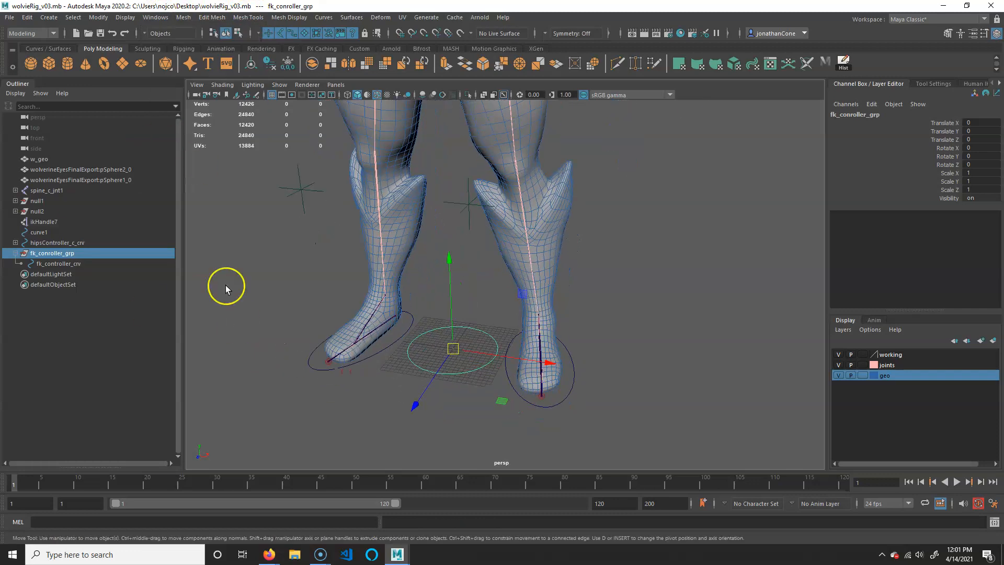
pyautogui.keyDown('alt'); pyautogui.moveTo(419, 393); pyautogui.dragTo(417, 372, button='middle'); pyautogui.keyUp('alt')
pyautogui.keyDown('alt'); pyautogui.moveTo(493, 374); pyautogui.dragTo(503, 370); pyautogui.keyUp('alt')
pyautogui.keyDown('alt'); pyautogui.moveTo(563, 306); pyautogui.dragTo(593, 317, button='middle'); pyautogui.keyUp('alt')
pyautogui.click(432, 479)
pyautogui.click(494, 402)
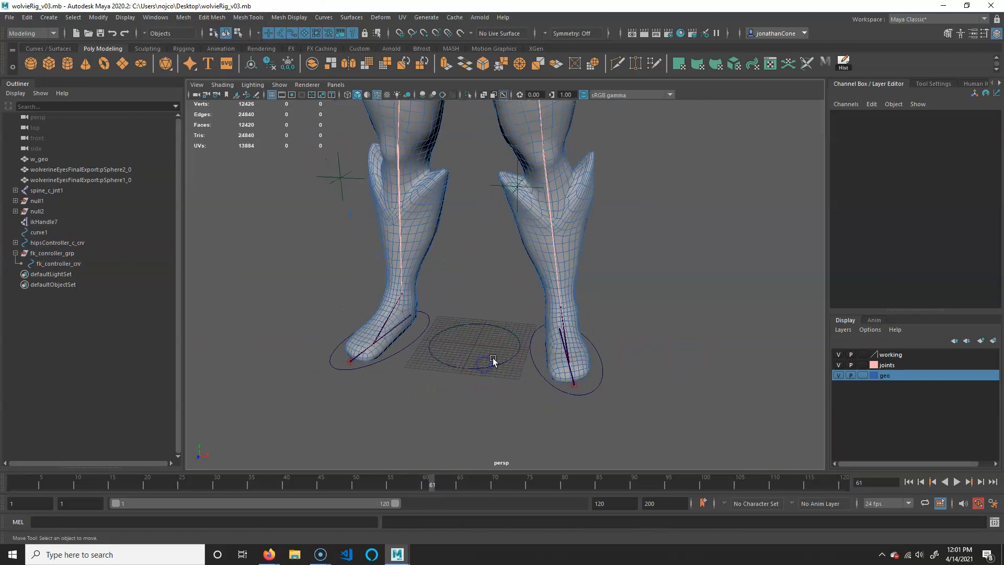
# Select the circle's parent group fk_conroller_grp and hide the geo layer to expose the skeleton.
pyautogui.click(493, 361)
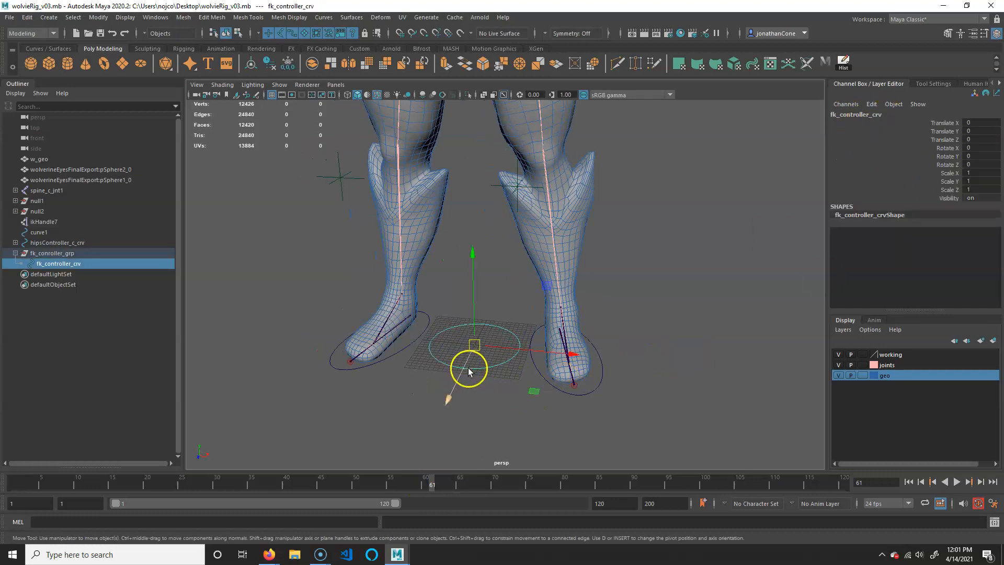
pyautogui.press('Up')
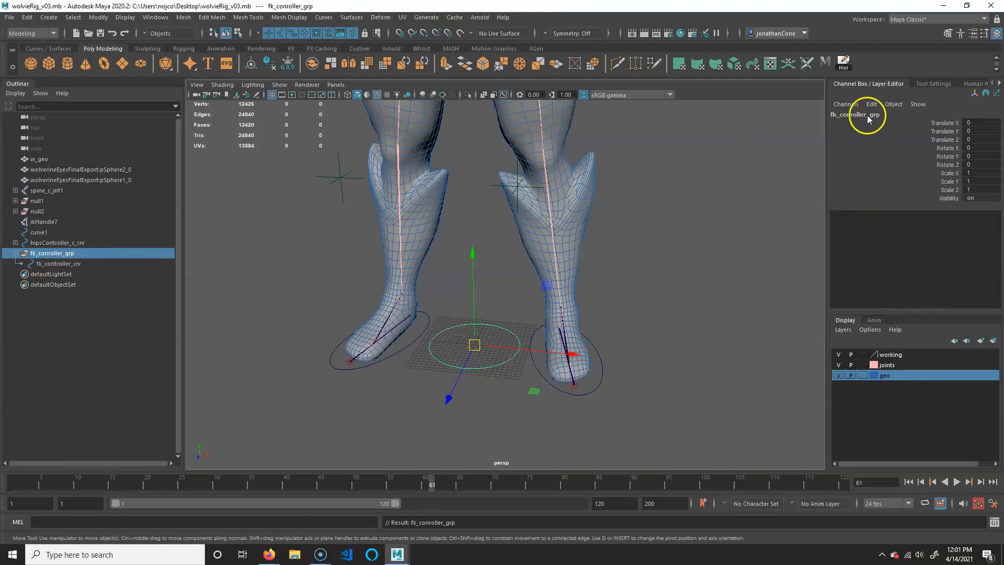
pyautogui.keyDown('alt'); pyautogui.moveTo(603, 343); pyautogui.dragTo(481, 324, button='right'); pyautogui.keyUp('alt')
pyautogui.keyDown('alt'); pyautogui.moveTo(481, 325); pyautogui.dragTo(479, 383, button='middle'); pyautogui.keyUp('alt')
pyautogui.keyDown('alt'); pyautogui.moveTo(479, 383); pyautogui.dragTo(416, 374, button='right'); pyautogui.keyUp('alt')
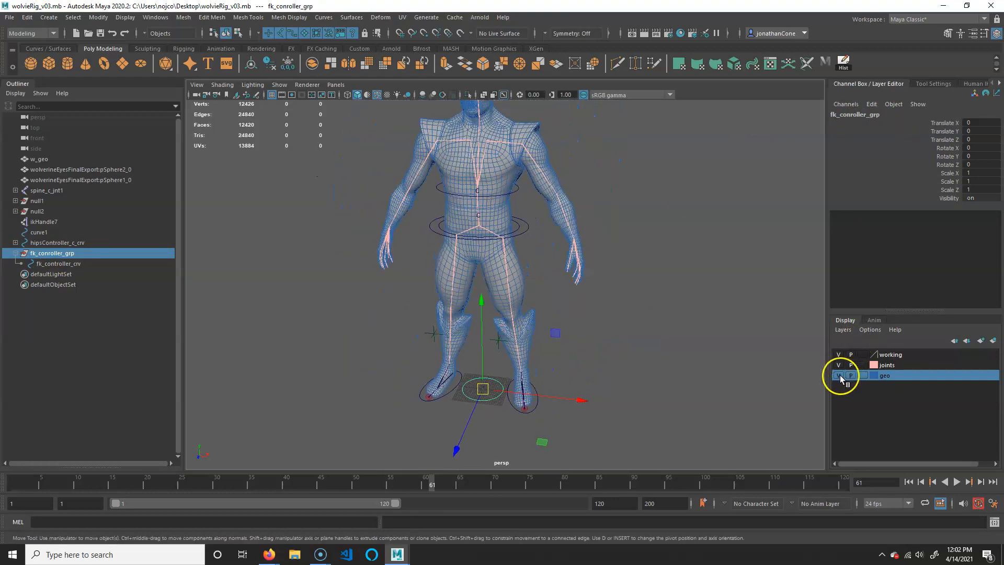
pyautogui.click(840, 375)
pyautogui.keyDown('alt'); pyautogui.moveTo(559, 183); pyautogui.dragTo(563, 253, button='middle'); pyautogui.keyUp('alt')
pyautogui.keyDown('alt'); pyautogui.moveTo(566, 321); pyautogui.dragTo(554, 281, button='middle'); pyautogui.keyUp('alt')
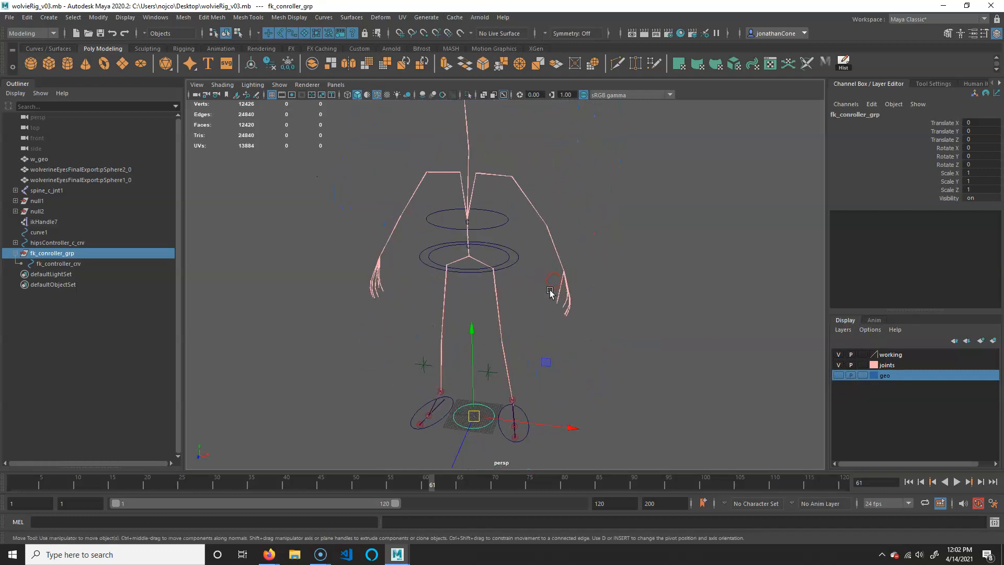
# Snap the controller group onto the left shoulder joint and show the geo layer.
pyautogui.press('v')
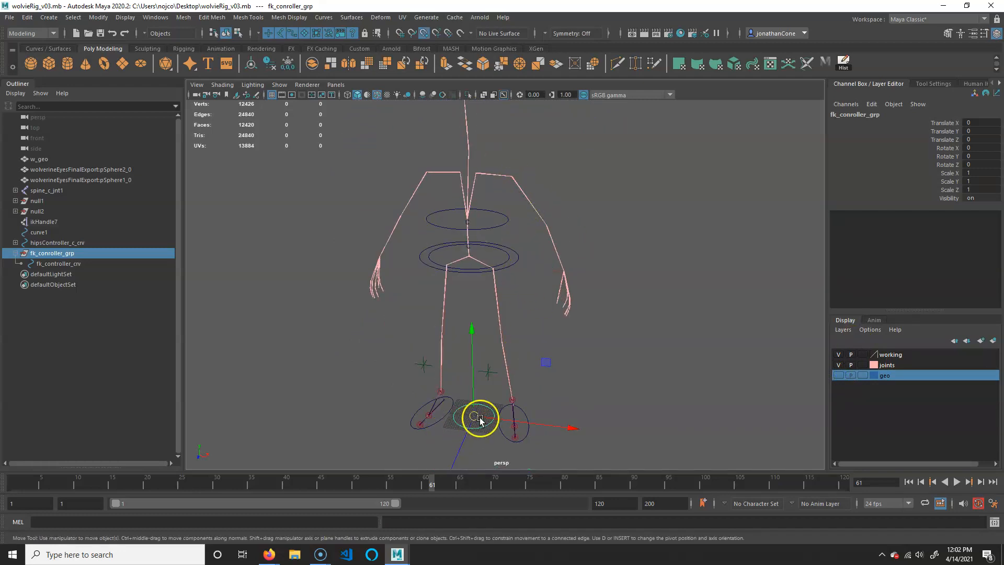
pyautogui.moveTo(475, 416); pyautogui.dragTo(517, 191)
pyautogui.keyDown('alt'); pyautogui.moveTo(521, 243); pyautogui.dragTo(534, 277, button='middle'); pyautogui.keyUp('alt')
pyautogui.keyDown('alt'); pyautogui.moveTo(534, 278); pyautogui.dragTo(624, 298, button='right'); pyautogui.keyUp('alt')
pyautogui.keyDown('alt'); pyautogui.moveTo(623, 297); pyautogui.dragTo(584, 390, button='middle'); pyautogui.keyUp('alt')
pyautogui.keyDown('alt'); pyautogui.moveTo(585, 390); pyautogui.dragTo(533, 379, button='right'); pyautogui.keyUp('alt')
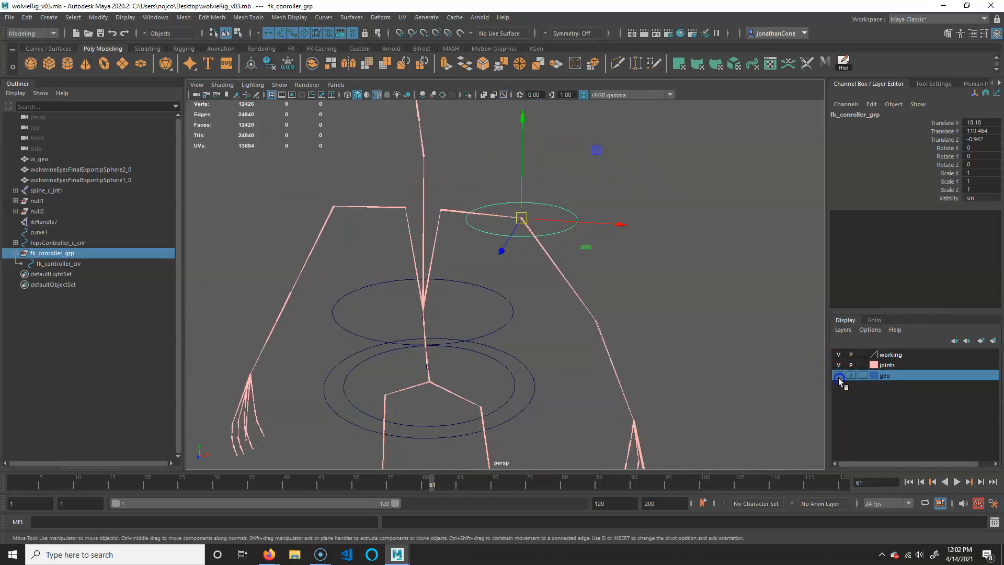
pyautogui.click(839, 375)
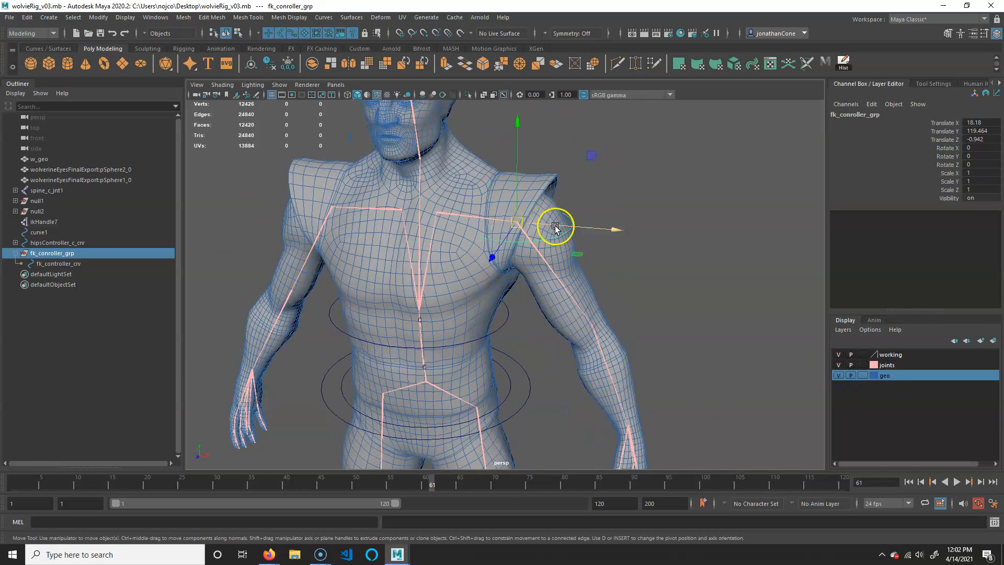
# Rotate the controller group to about 34.7° in Z so the circle lines up with the left upper arm.
pyautogui.press('e')
pyautogui.moveTo(595, 165)
pyautogui.mouseDown()
pyautogui.moveTo(524, 98)
pyautogui.moveTo(597, 180)
pyautogui.moveTo(620, 170)
pyautogui.moveTo(604, 170)
pyautogui.mouseUp()
pyautogui.moveTo(602, 129); pyautogui.dragTo(592, 98)
pyautogui.moveTo(632, 227)
pyautogui.keyDown('alt'); pyautogui.mouseDown()
pyautogui.moveTo(652, 226)
pyautogui.moveTo(641, 228)
pyautogui.mouseUp(); pyautogui.keyUp('alt')
pyautogui.moveTo(618, 155); pyautogui.dragTo(657, 245)
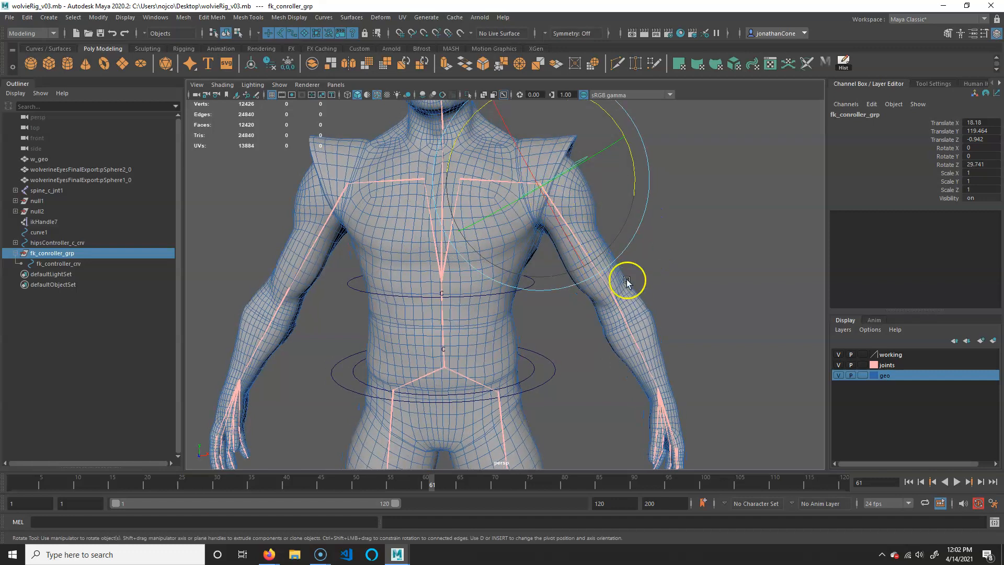
pyautogui.moveTo(634, 175); pyautogui.dragTo(637, 166)
# Scale the controller group uniformly to about 1.2 and select its child fk_controller_crv.
pyautogui.keyDown('alt'); pyautogui.moveTo(678, 361); pyautogui.dragTo(644, 273); pyautogui.keyUp('alt')
pyautogui.press('r')
pyautogui.moveTo(528, 214); pyautogui.dragTo(538, 215)
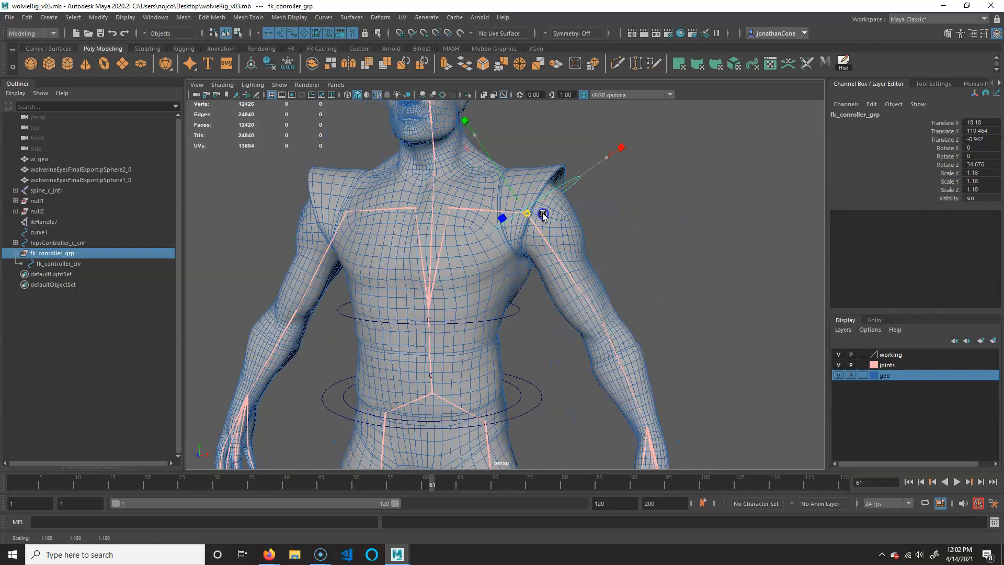
pyautogui.keyDown('alt'); pyautogui.moveTo(584, 263); pyautogui.dragTo(596, 303); pyautogui.keyUp('alt')
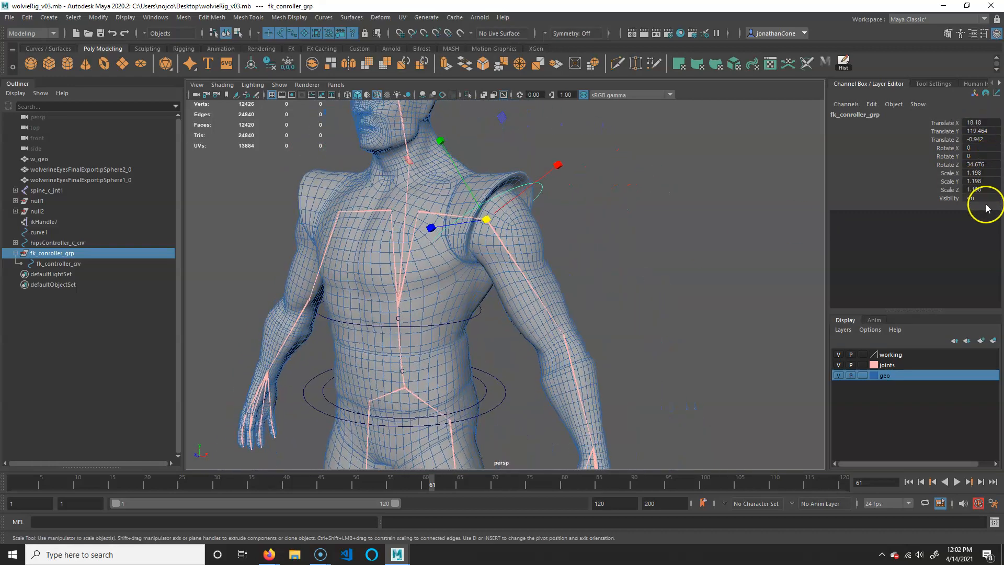
pyautogui.click(57, 263)
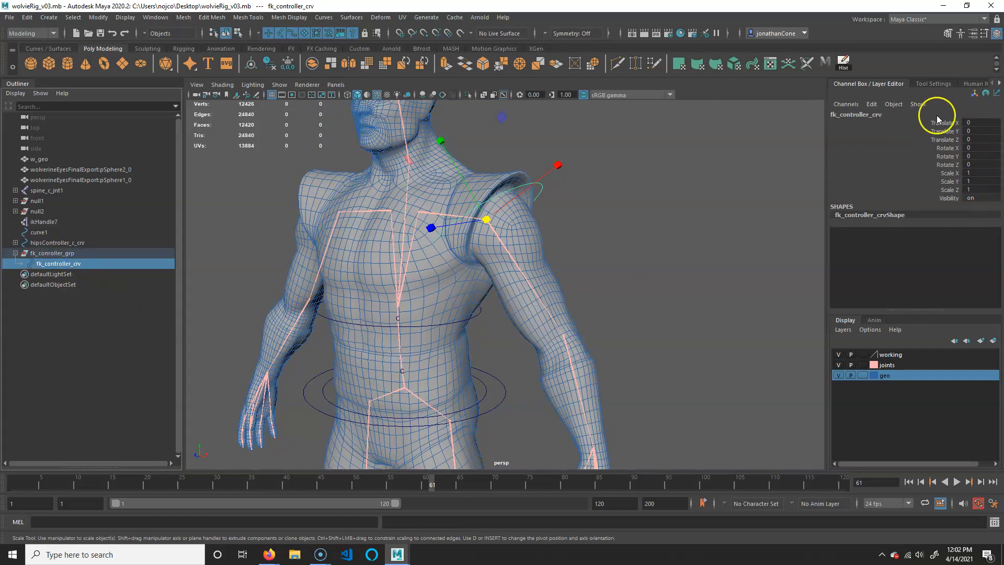
# Select the left shoulder's controller group fk_conroller_grp and duplicate it.
pyautogui.click(57, 253)
pyautogui.keyDown('alt'); pyautogui.moveTo(501, 207); pyautogui.dragTo(495, 302); pyautogui.keyUp('alt')
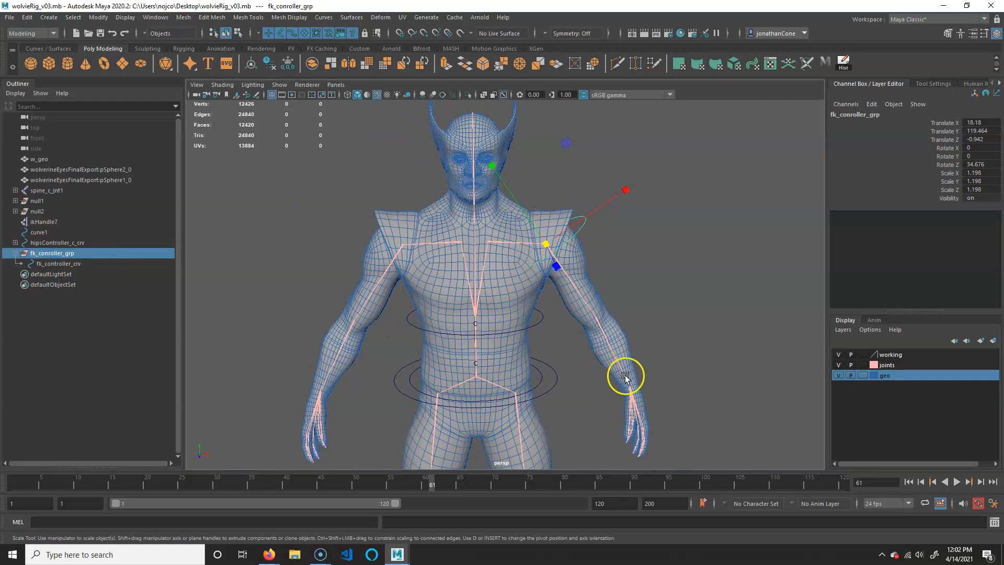
pyautogui.keyDown('alt'); pyautogui.moveTo(658, 334); pyautogui.dragTo(632, 318); pyautogui.keyUp('alt')
pyautogui.scroll(5, 652, 311)
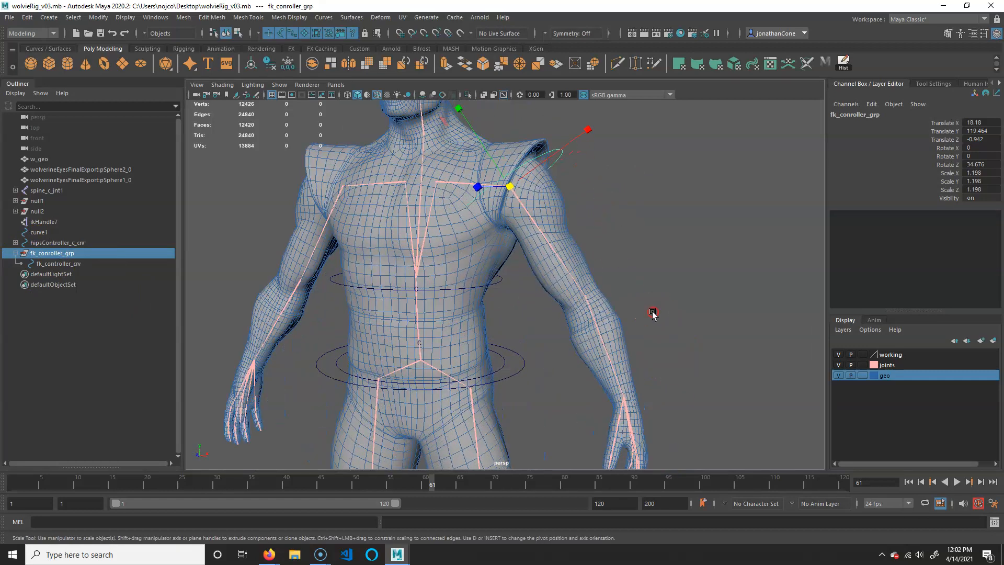
pyautogui.moveTo(47, 255); pyautogui.dragTo(34, 264, button='middle')
pyautogui.moveTo(124, 267); pyautogui.dragTo(542, 206, button='middle')
pyautogui.moveTo(38, 238); pyautogui.dragTo(585, 231, button='middle')
pyautogui.press('w')
pyautogui.keyDown('alt'); pyautogui.moveTo(562, 281); pyautogui.dragTo(574, 256, button='middle'); pyautogui.keyUp('alt')
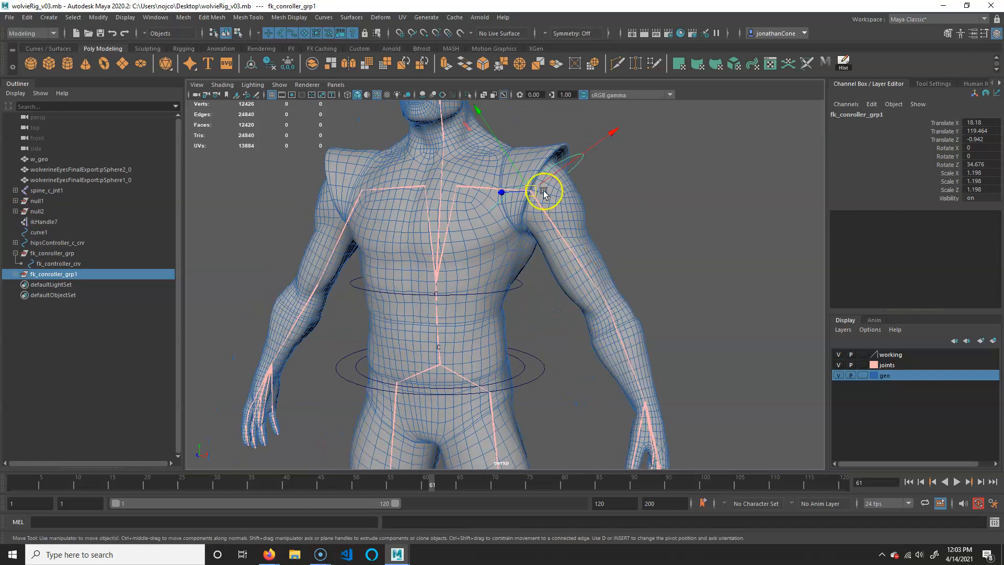
# Hide the geo layer, snap the duplicated controller group onto the left elbow joint, and show the geo layer again.
pyautogui.click(838, 376)
pyautogui.press('v')
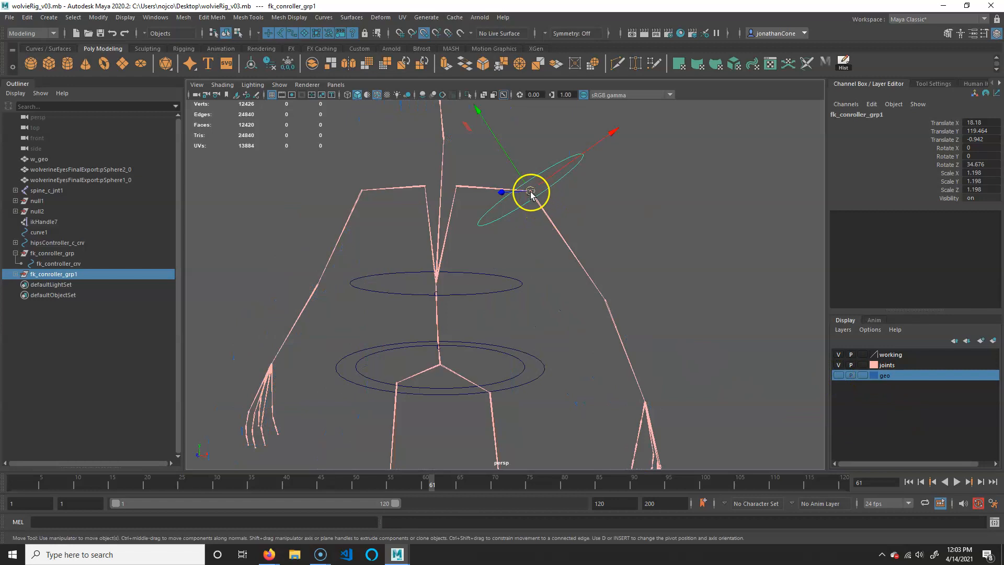
pyautogui.moveTo(531, 192); pyautogui.dragTo(595, 296)
pyautogui.keyDown('alt'); pyautogui.moveTo(636, 366); pyautogui.dragTo(608, 362); pyautogui.keyUp('alt')
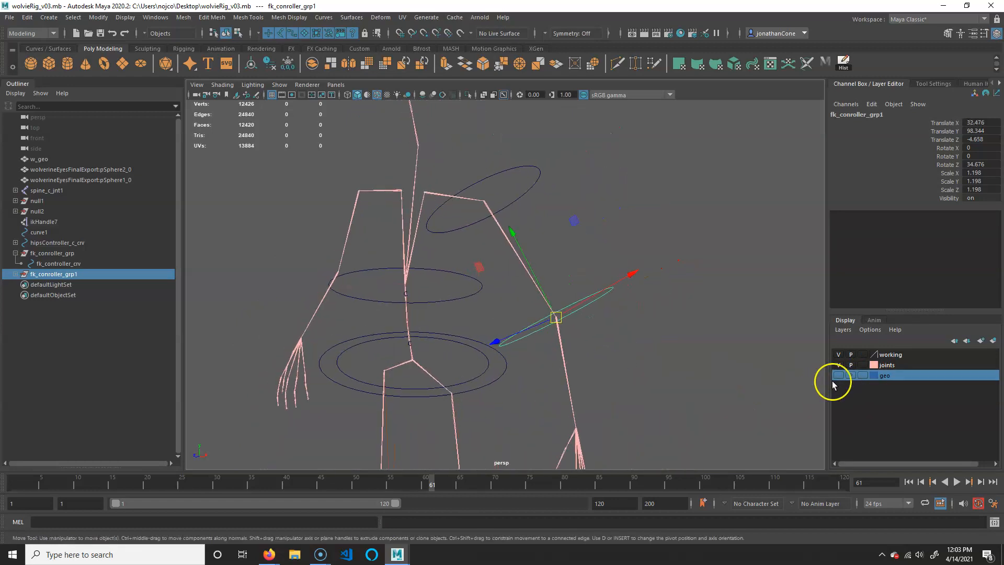
pyautogui.click(838, 375)
# Scale the elbow controller group uniformly to about 0.76 and rotate it to about -18.9° in X and 23.6° in Z.
pyautogui.scroll(3, 657, 354)
pyautogui.press('r')
pyautogui.moveTo(604, 307); pyautogui.dragTo(638, 307)
pyautogui.press('e')
pyautogui.moveTo(544, 324); pyautogui.dragTo(534, 310)
pyautogui.keyDown('alt'); pyautogui.moveTo(681, 347); pyautogui.dragTo(607, 293); pyautogui.keyUp('alt')
pyautogui.moveTo(580, 330); pyautogui.dragTo(485, 340)
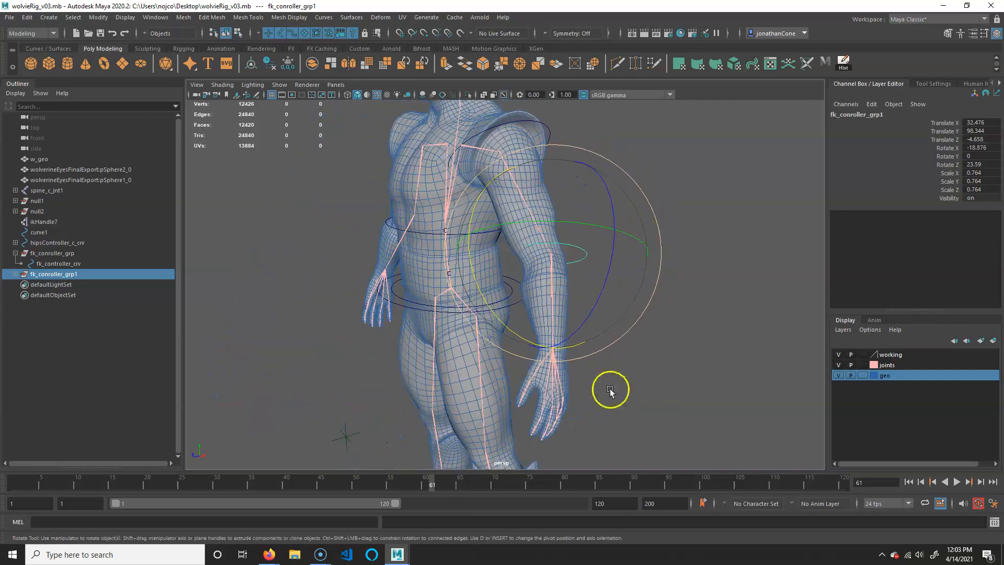
# Hide the geo layer, duplicate the elbow controller group, and snap the copy onto the left wrist joint.
pyautogui.keyDown('alt'); pyautogui.moveTo(587, 367); pyautogui.dragTo(605, 326, button='middle'); pyautogui.keyUp('alt')
pyautogui.click(839, 375)
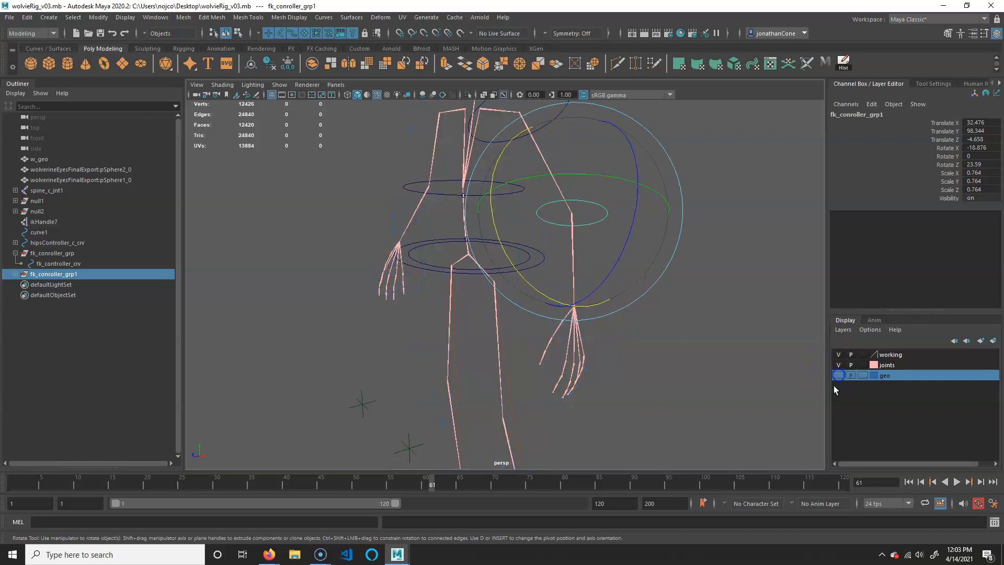
pyautogui.keyDown('alt'); pyautogui.moveTo(574, 316); pyautogui.dragTo(655, 295); pyautogui.keyUp('alt')
pyautogui.hotkey('ctrl', 'd')
pyautogui.press('w')
pyautogui.moveTo(579, 209); pyautogui.dragTo(605, 291)
pyautogui.keyDown('alt'); pyautogui.moveTo(624, 343); pyautogui.dragTo(674, 361); pyautogui.keyUp('alt')
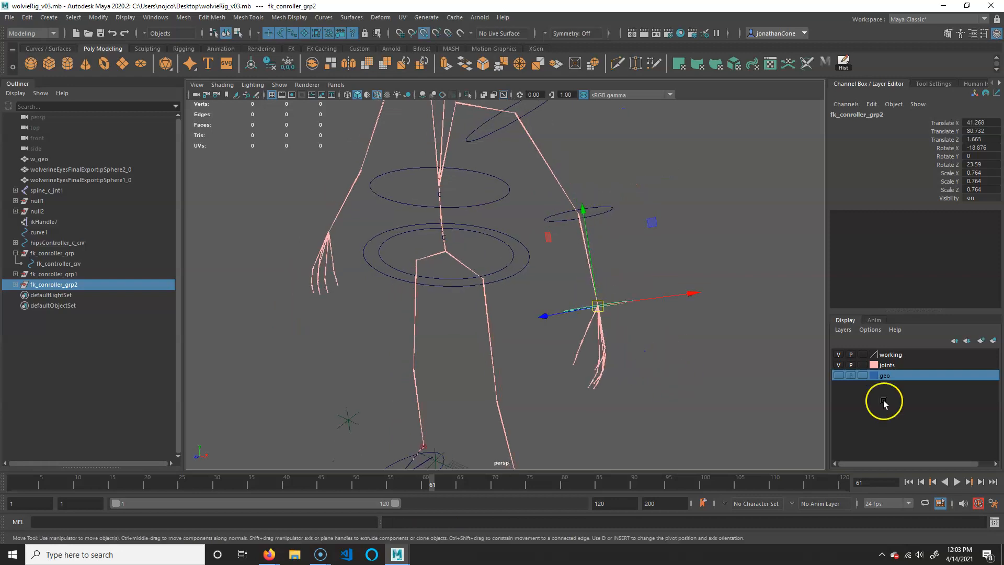
# Show the geo layer and scale the wrist controller group uniformly to about 0.47.
pyautogui.click(838, 375)
pyautogui.keyDown('alt'); pyautogui.moveTo(612, 325); pyautogui.dragTo(662, 341); pyautogui.keyUp('alt')
pyautogui.press('r')
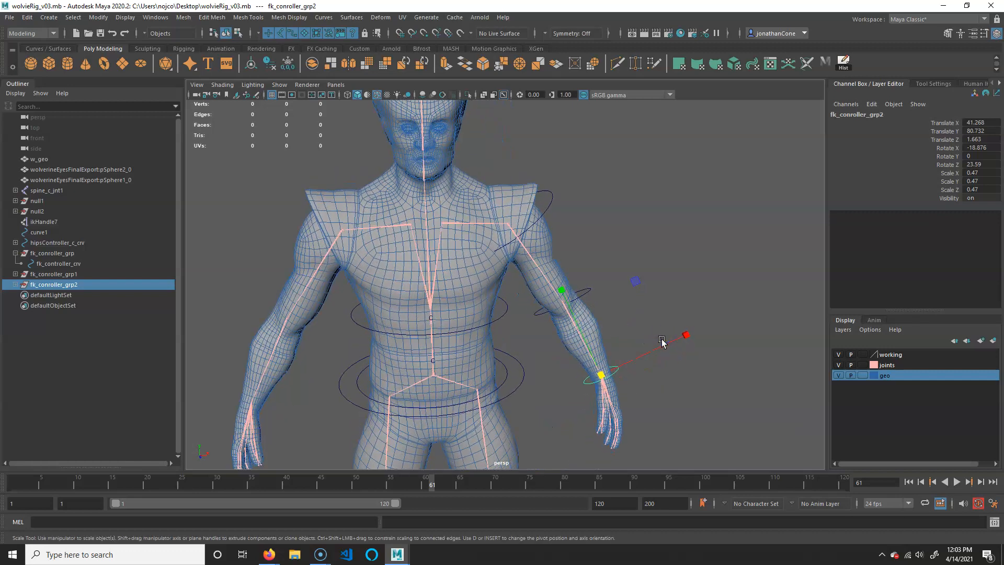
# Select the parent group of the left shoulder's controller curve and duplicate it.
pyautogui.keyDown('alt'); pyautogui.moveTo(533, 188); pyautogui.dragTo(619, 233); pyautogui.keyUp('alt')
pyautogui.scroll(4, 583, 218)
pyautogui.click(583, 186)
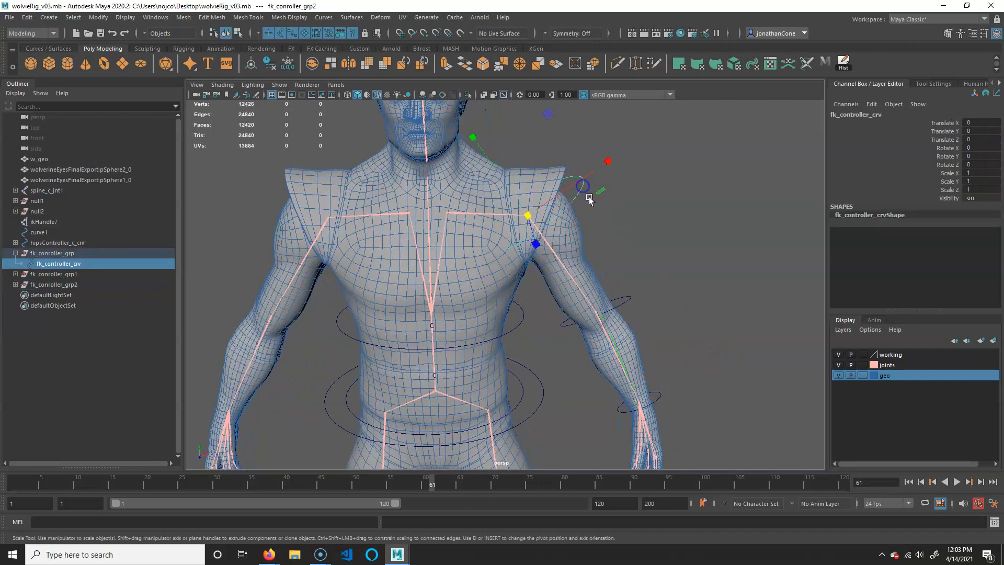
pyautogui.press('Up')
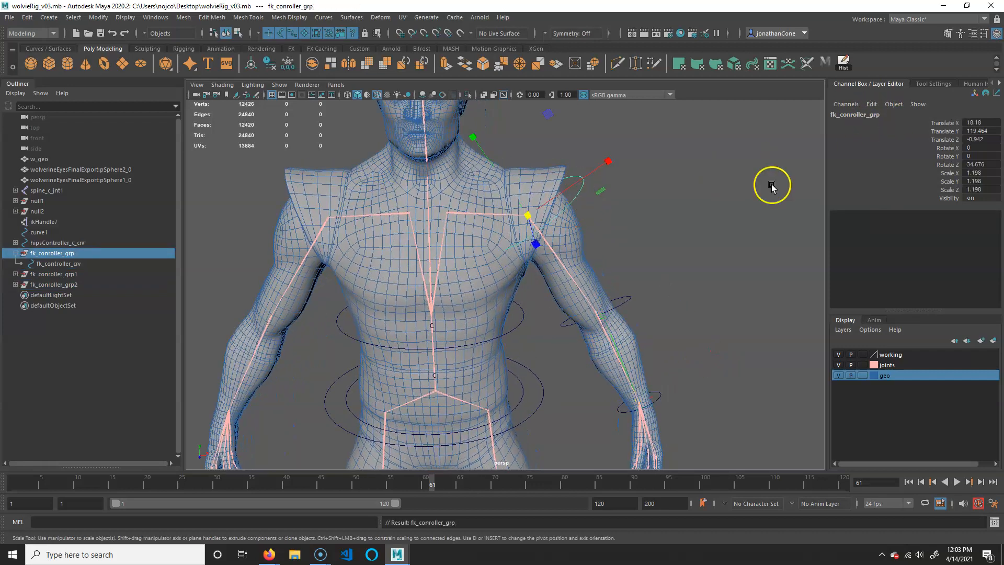
pyautogui.hotkey('ctrl', 'd')
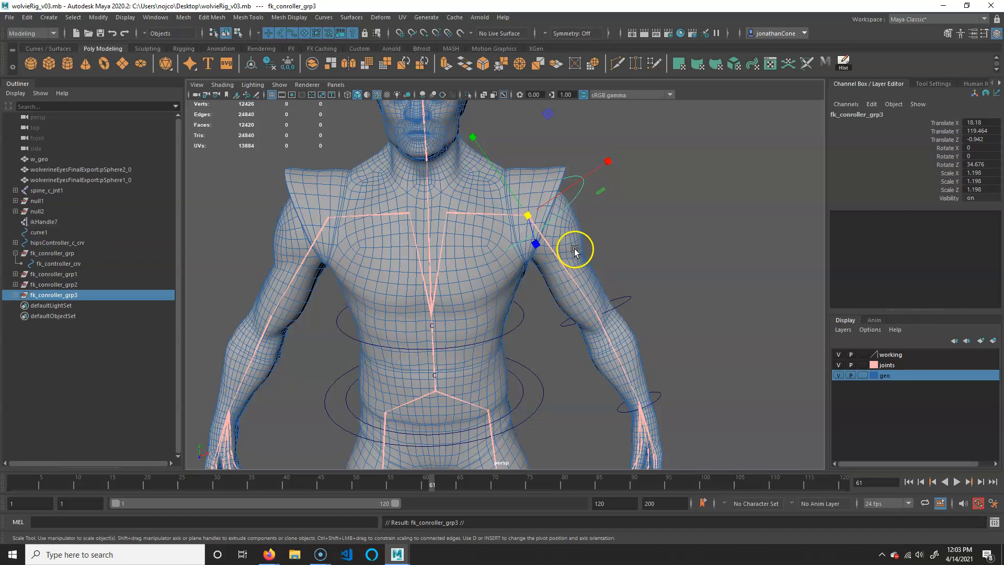
# With the geo layer hidden, snap the new duplicate onto the left clavicle joint near the spine, then show the geo layer.
pyautogui.press('w')
pyautogui.click(838, 376)
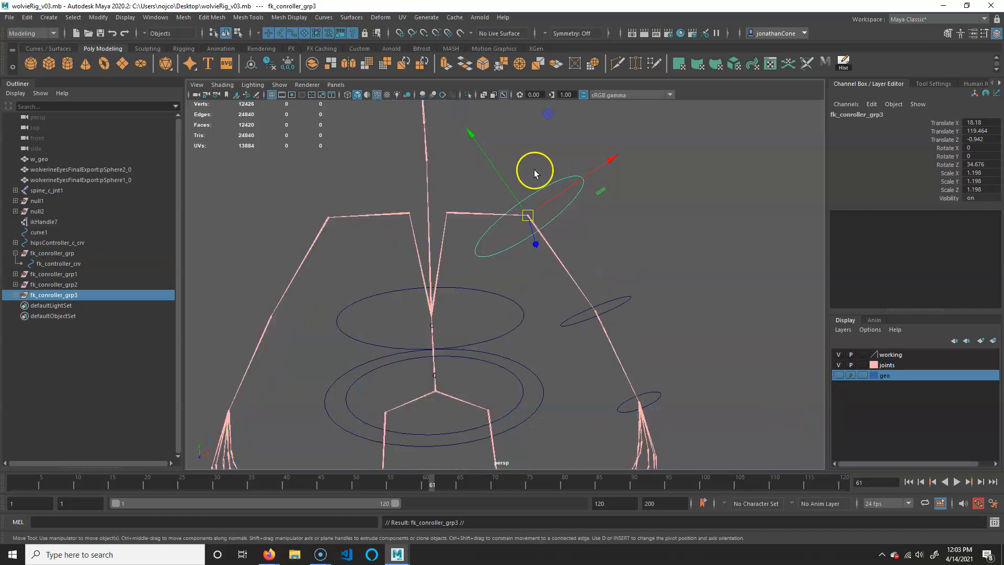
pyautogui.moveTo(529, 217); pyautogui.dragTo(444, 221)
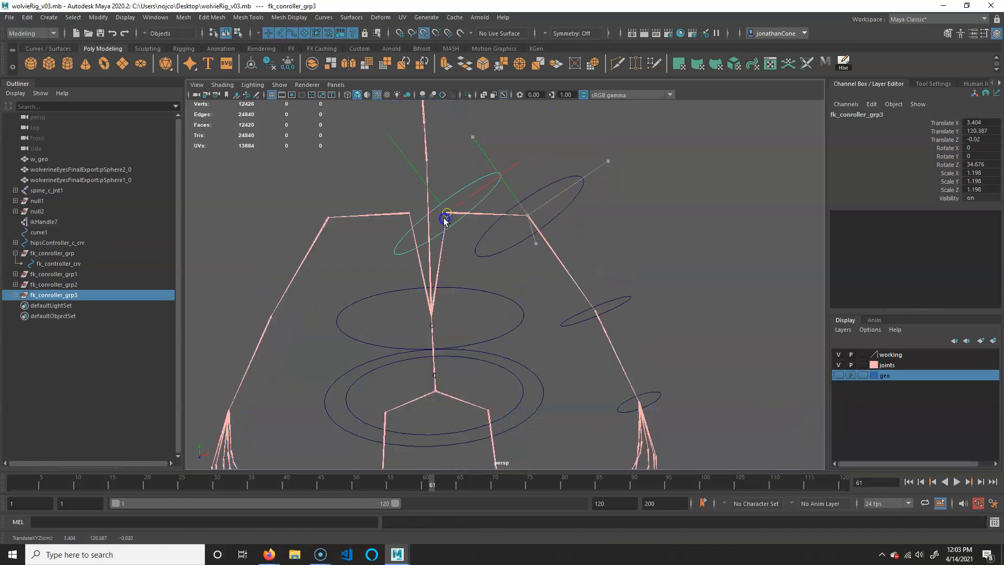
pyautogui.click(843, 375)
pyautogui.keyDown('alt'); pyautogui.moveTo(634, 365); pyautogui.dragTo(550, 209); pyautogui.keyUp('alt')
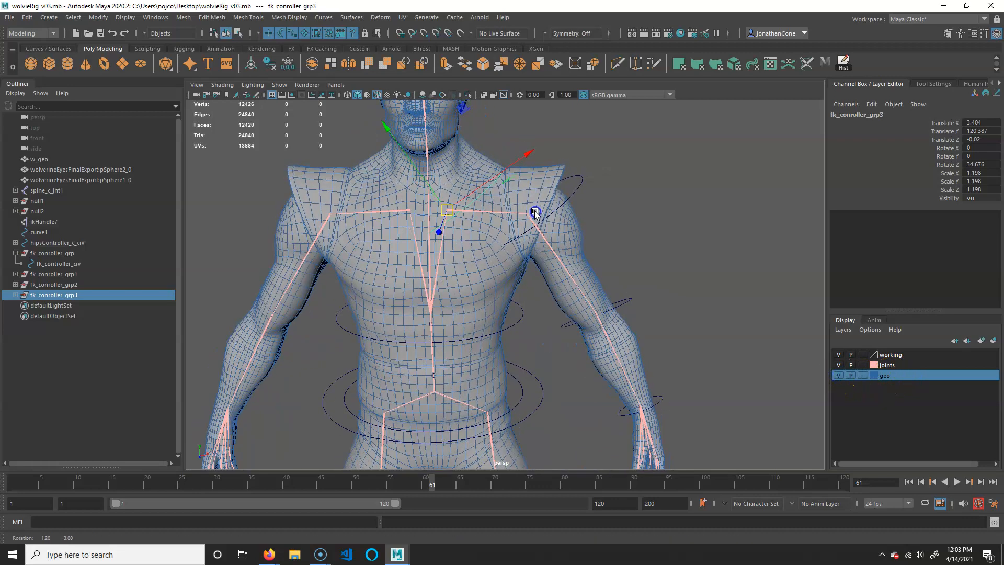
# Scale the clavicle controller group uniformly to about 1.41 and rotate it to about 10.9° in X and 91.3° in Z.
pyautogui.press('e')
pyautogui.moveTo(511, 141); pyautogui.dragTo(387, 203)
pyautogui.press('r')
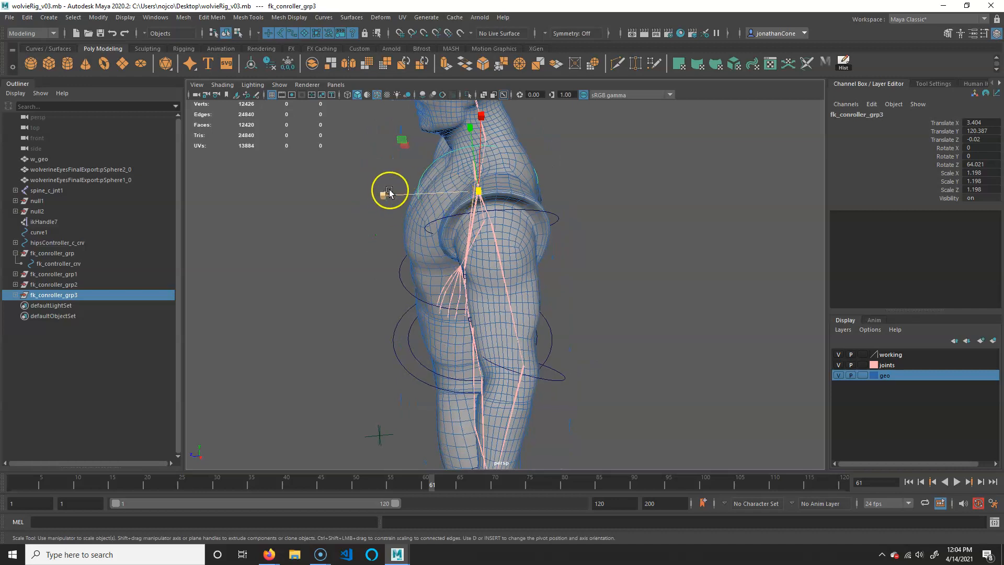
pyautogui.moveTo(479, 192)
pyautogui.keyDown('alt'); pyautogui.mouseDown()
pyautogui.moveTo(452, 177)
pyautogui.moveTo(466, 205)
pyautogui.mouseUp(); pyautogui.keyUp('alt')
pyautogui.keyDown('alt'); pyautogui.moveTo(465, 205); pyautogui.dragTo(586, 239); pyautogui.keyUp('alt')
pyautogui.click(481, 202)
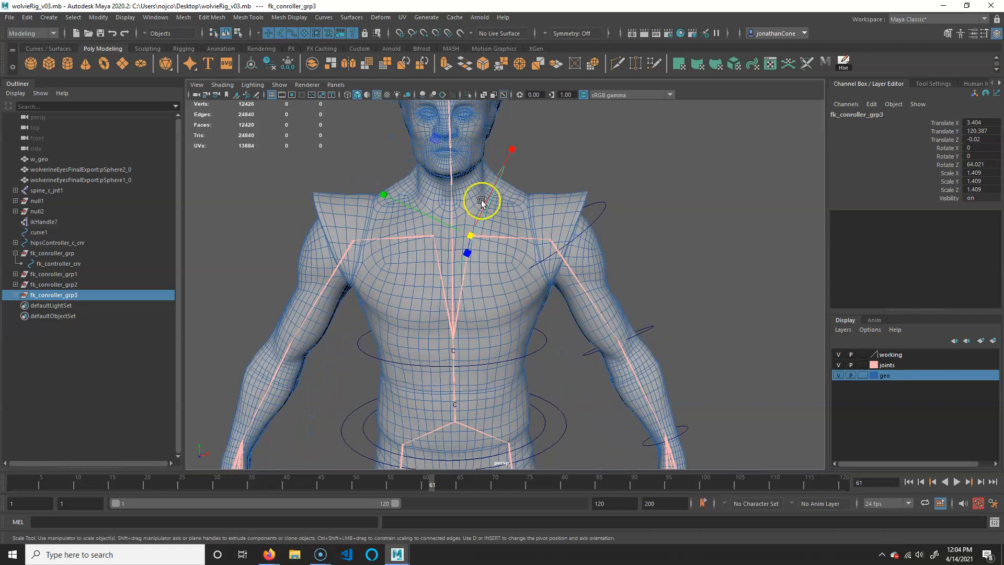
pyautogui.press('e')
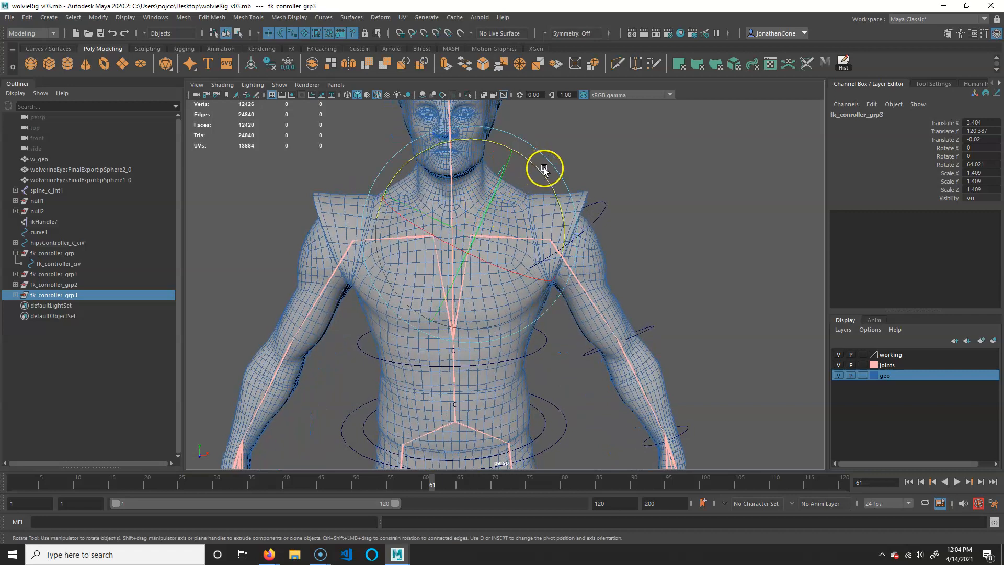
pyautogui.moveTo(544, 172); pyautogui.dragTo(584, 270)
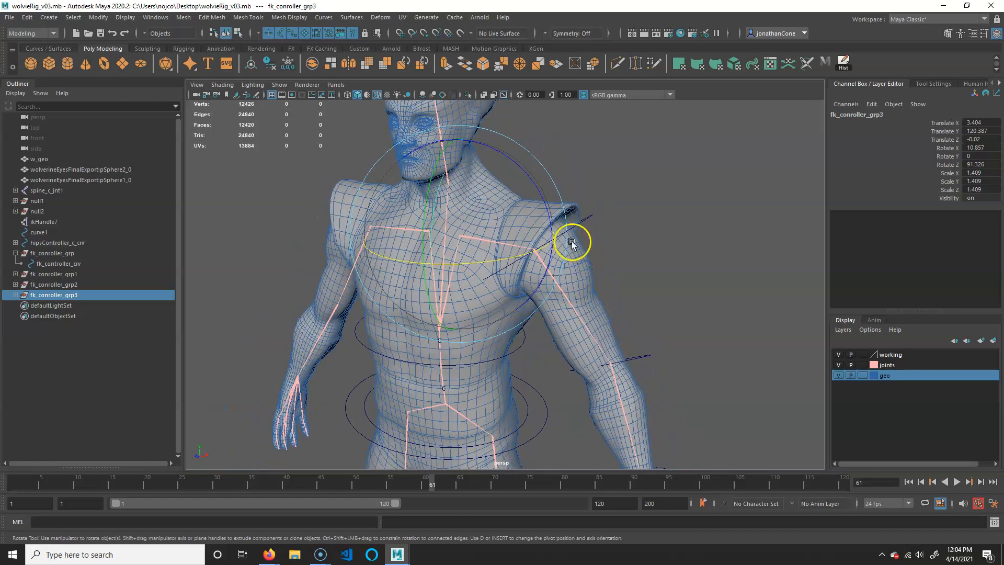
# Select the child curve fk_controller_crv under fk_conroller_grp3 and scale it to about 0.59 in X.
pyautogui.click(15, 294)
pyautogui.click(53, 306)
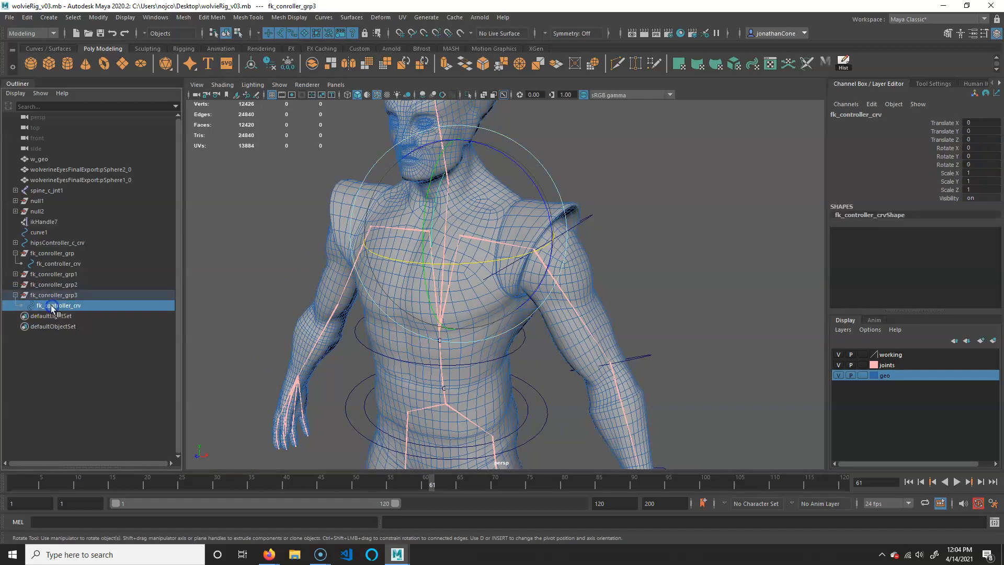
pyautogui.click(719, 172)
pyautogui.keyDown('alt'); pyautogui.moveTo(451, 233); pyautogui.dragTo(414, 212); pyautogui.keyUp('alt')
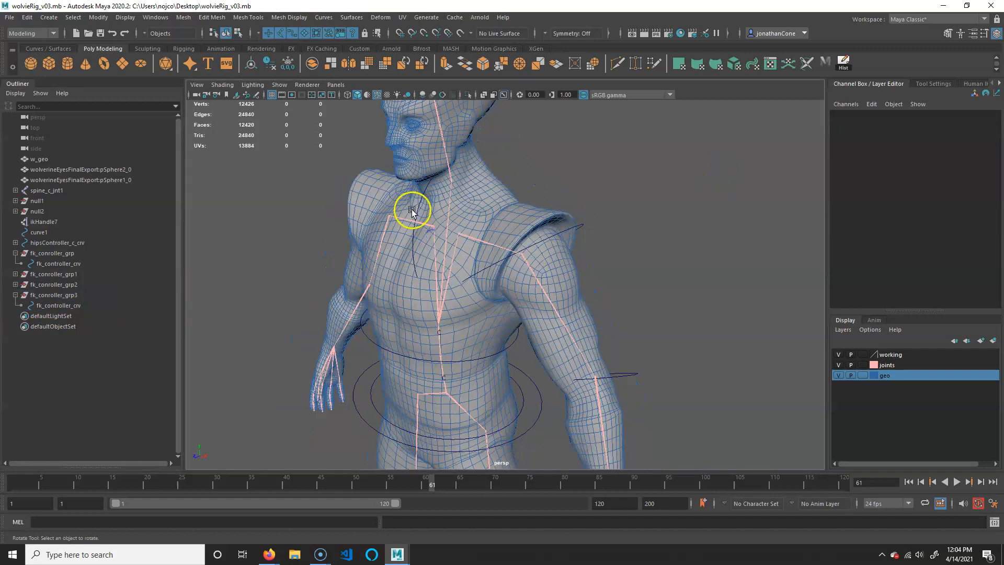
pyautogui.click(418, 207)
pyautogui.press('Down')
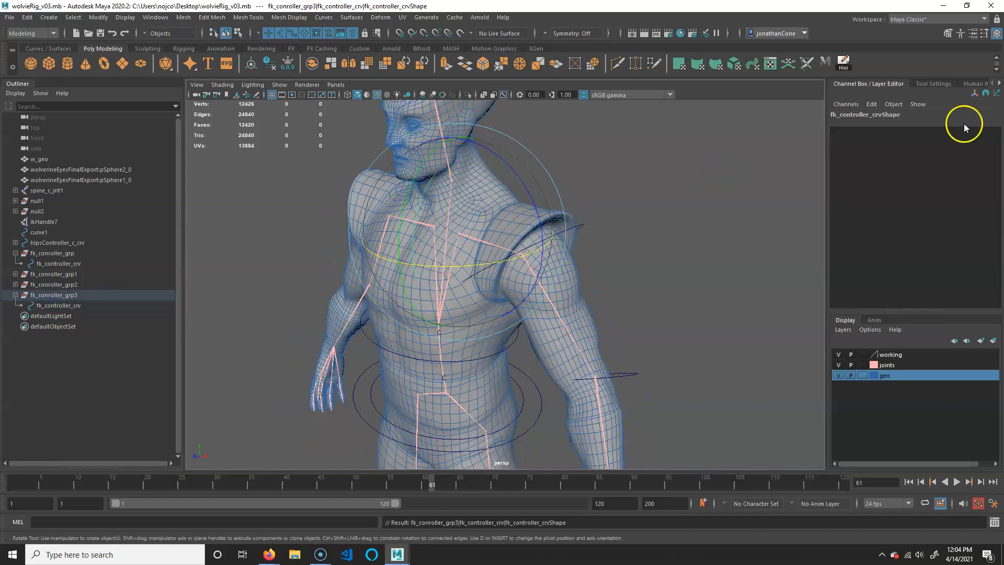
pyautogui.click(73, 303)
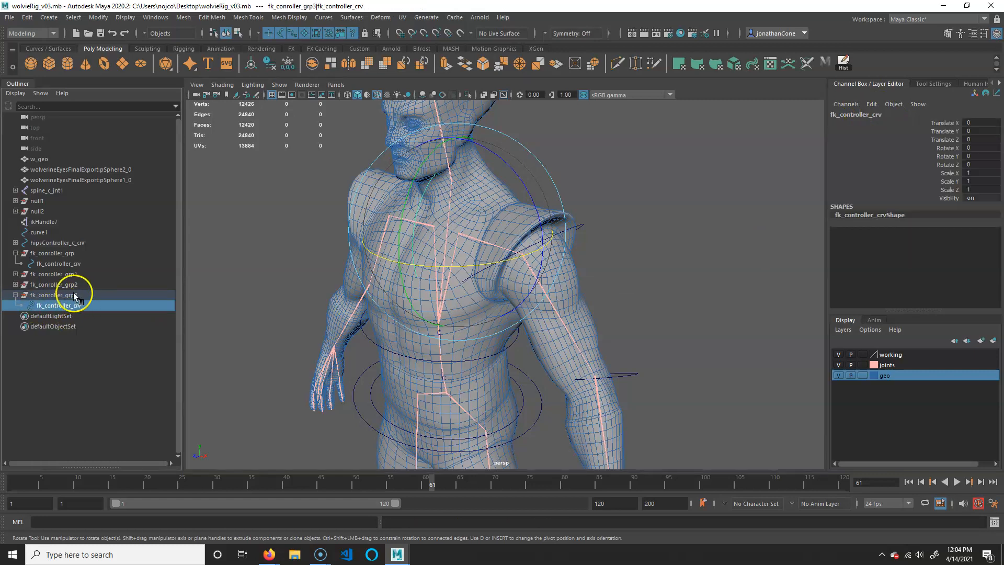
pyautogui.moveTo(414, 268)
pyautogui.keyDown('alt'); pyautogui.mouseDown()
pyautogui.moveTo(449, 246)
pyautogui.moveTo(415, 260)
pyautogui.mouseUp(); pyautogui.keyUp('alt')
pyautogui.press('d')
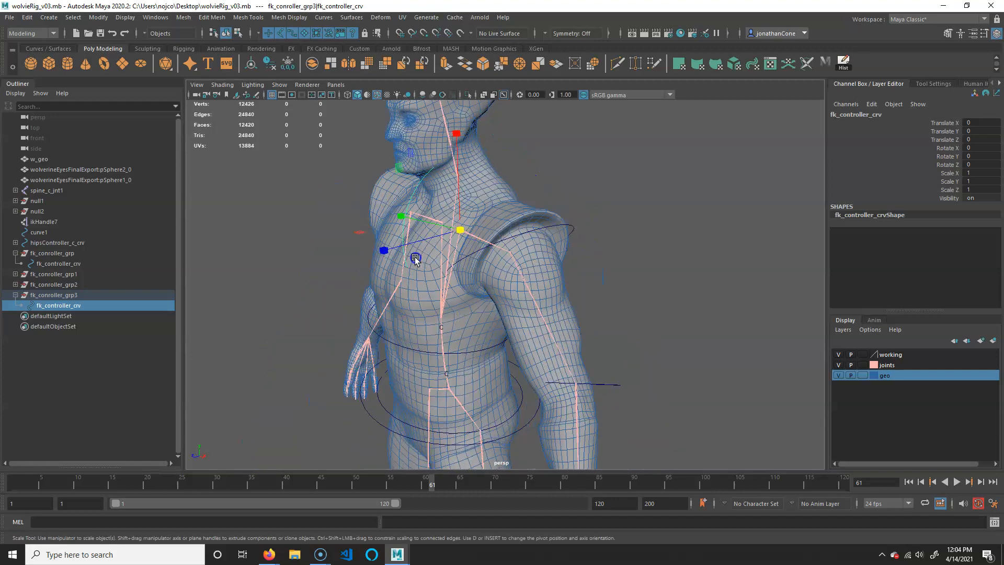
pyautogui.moveTo(457, 134); pyautogui.dragTo(458, 170)
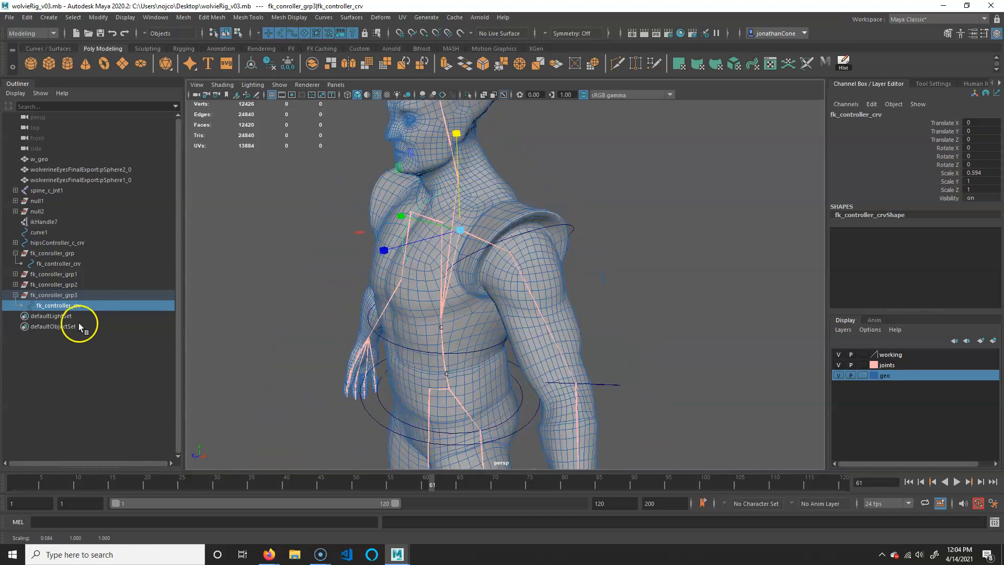
# Reshape the clavicle controller curve by scaling it to about 0.36 in X and 1.33 in Z.
pyautogui.keyDown('alt'); pyautogui.moveTo(357, 239); pyautogui.dragTo(450, 199); pyautogui.keyUp('alt')
pyautogui.moveTo(454, 138); pyautogui.dragTo(457, 175)
pyautogui.keyDown('alt'); pyautogui.moveTo(506, 262); pyautogui.dragTo(444, 272); pyautogui.keyUp('alt')
pyautogui.moveTo(375, 258); pyautogui.dragTo(344, 258)
pyautogui.keyDown('alt'); pyautogui.moveTo(414, 263); pyautogui.dragTo(445, 269); pyautogui.keyUp('alt')
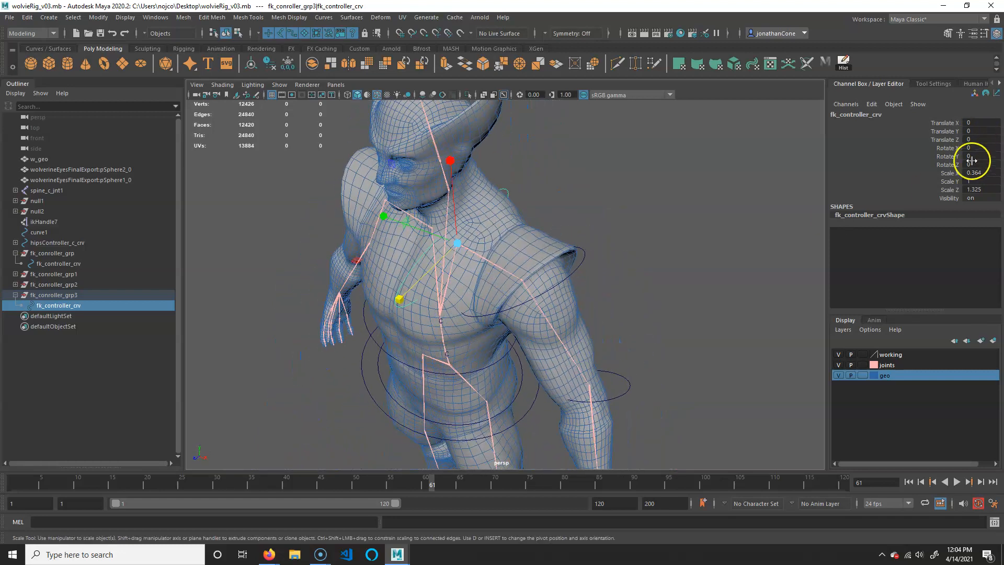
# Freeze the transformations of the clavicle controller curve and clear the selection.
pyautogui.click(99, 17)
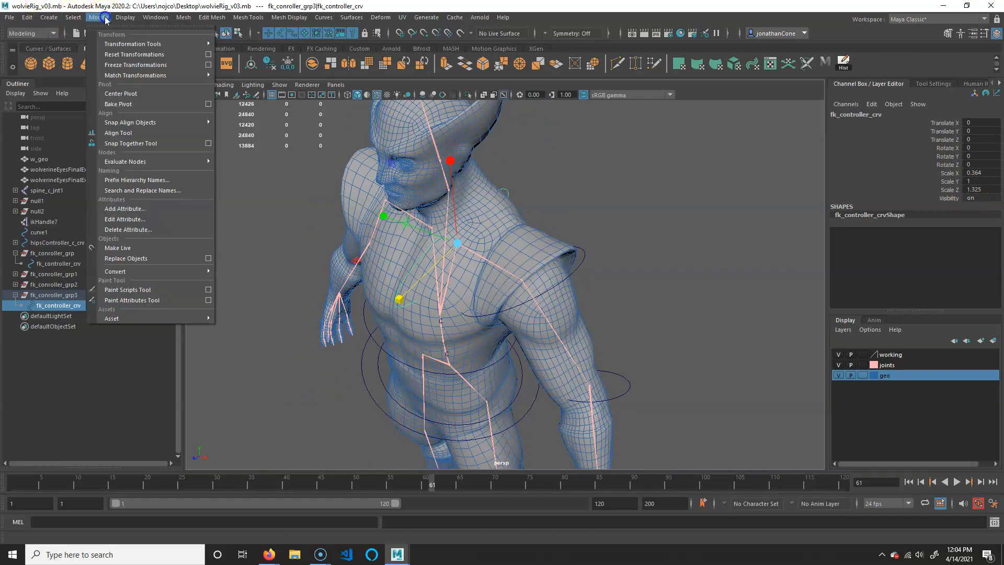
pyautogui.click(127, 65)
pyautogui.keyDown('alt'); pyautogui.moveTo(499, 275); pyautogui.dragTo(507, 256); pyautogui.keyUp('alt')
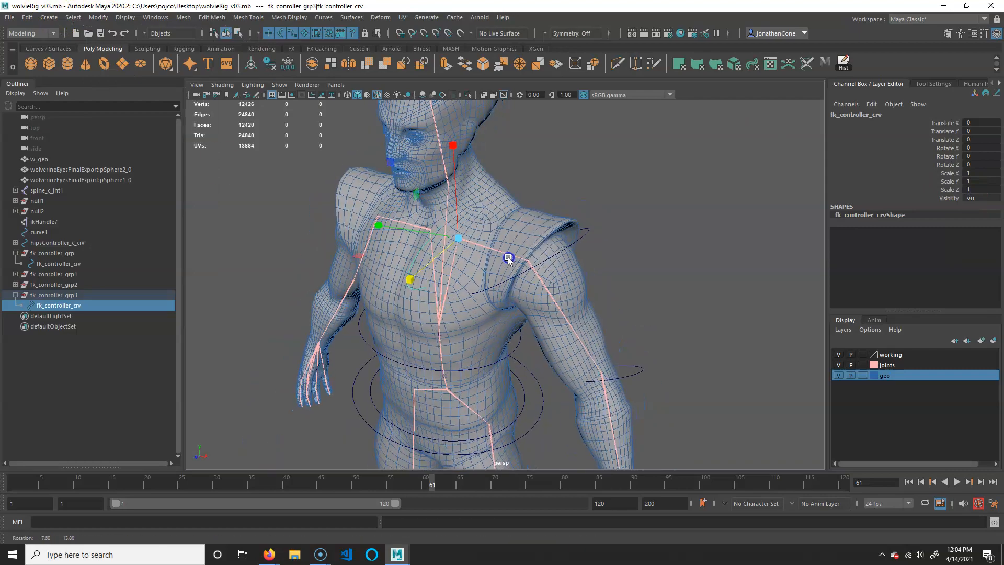
pyautogui.click(610, 193)
pyautogui.keyDown('alt'); pyautogui.moveTo(609, 193); pyautogui.dragTo(591, 294); pyautogui.keyUp('alt')
# Collapse the controller hierarchies, select all four groups from fk_conroller_grp to fk_conroller_grp3, and group them together.
pyautogui.click(16, 253)
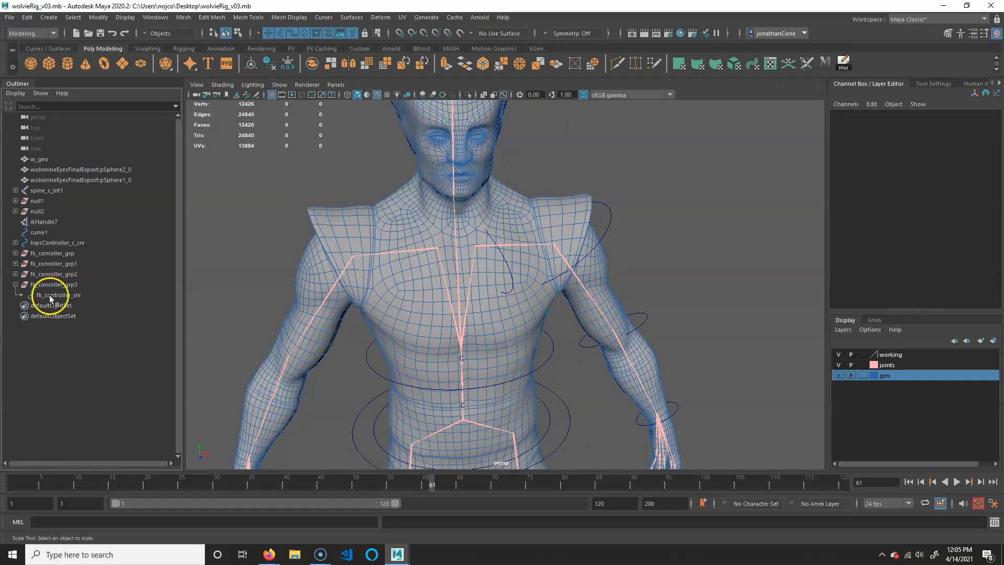
pyautogui.click(15, 284)
pyautogui.click(70, 254)
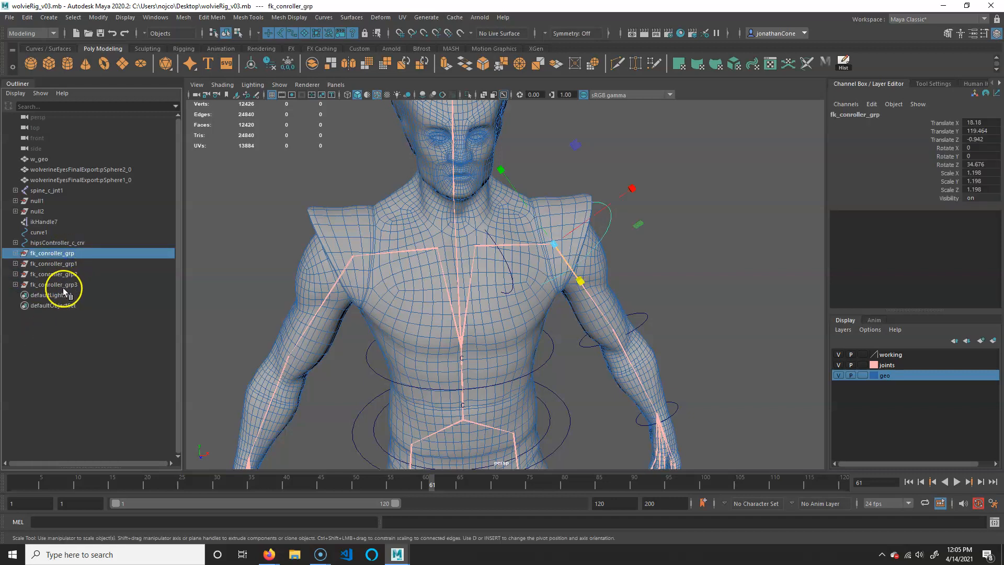
pyautogui.keyDown('shift'); pyautogui.click(62, 285); pyautogui.keyUp('shift')
pyautogui.keyDown('alt'); pyautogui.moveTo(680, 329); pyautogui.dragTo(555, 328, button='right'); pyautogui.keyUp('alt')
pyautogui.keyDown('alt'); pyautogui.moveTo(554, 328); pyautogui.dragTo(565, 300, button='middle'); pyautogui.keyUp('alt')
pyautogui.moveTo(564, 300)
pyautogui.keyDown('alt'); pyautogui.mouseDown()
pyautogui.moveTo(541, 299)
pyautogui.moveTo(562, 298)
pyautogui.mouseUp(); pyautogui.keyUp('alt')
pyautogui.keyDown('alt'); pyautogui.moveTo(508, 304); pyautogui.dragTo(533, 307, button='right'); pyautogui.keyUp('alt')
pyautogui.keyDown('alt'); pyautogui.moveTo(533, 306); pyautogui.dragTo(540, 318, button='middle'); pyautogui.keyUp('alt')
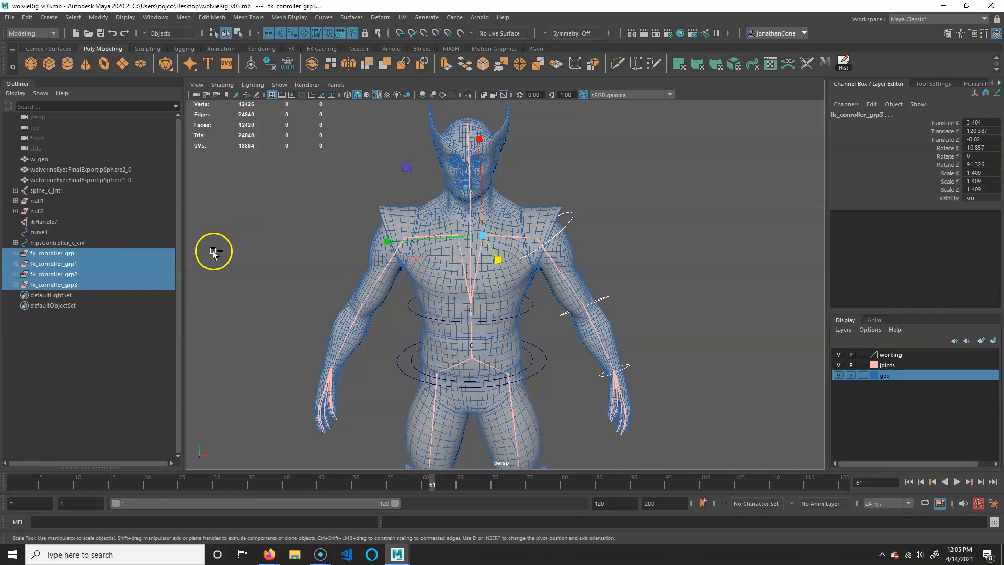
pyautogui.hotkey('ctrl', 'g')
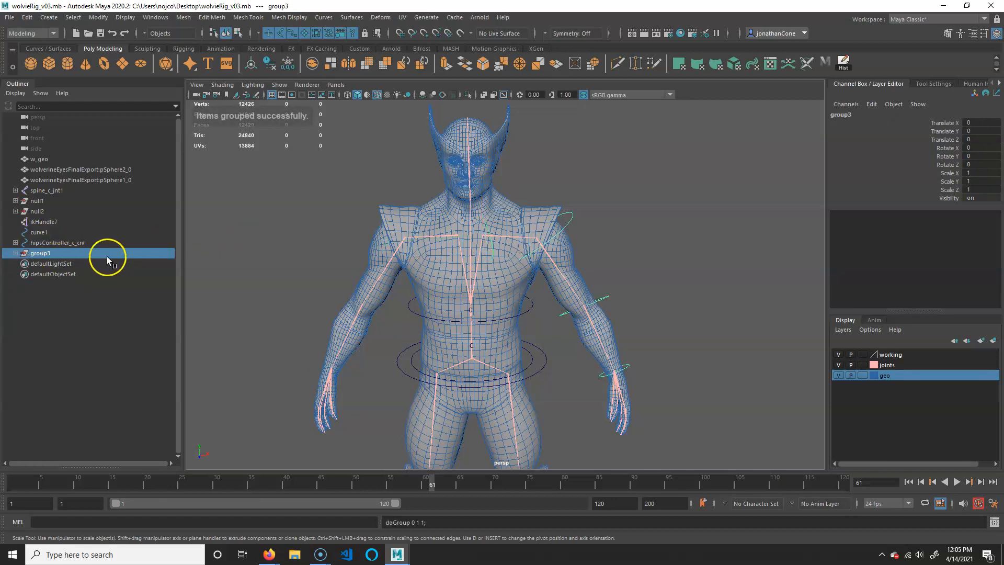
# Rename the new parent group as leftArm_controller_grp.
pyautogui.doubleClick(862, 115)
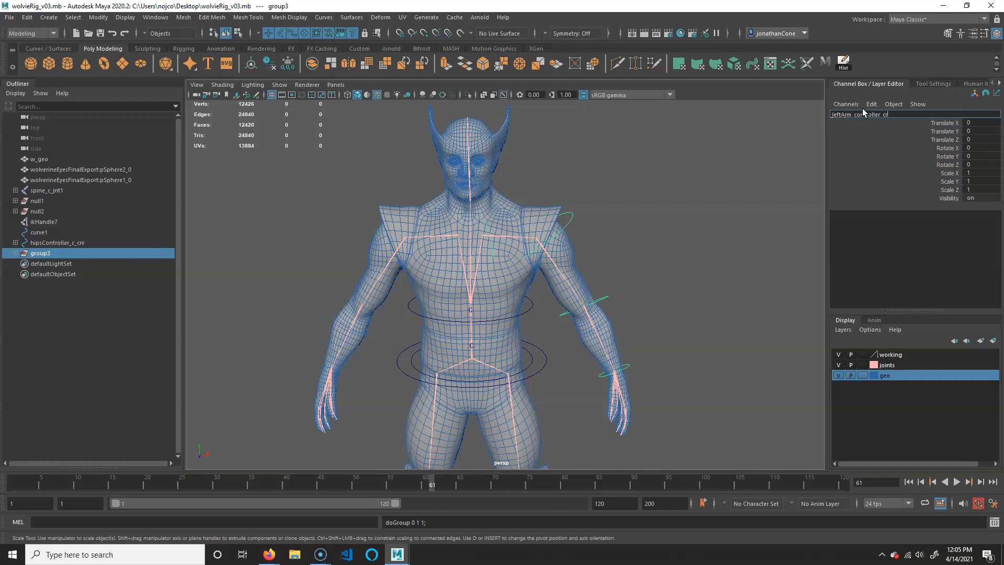
pyautogui.press('Return')
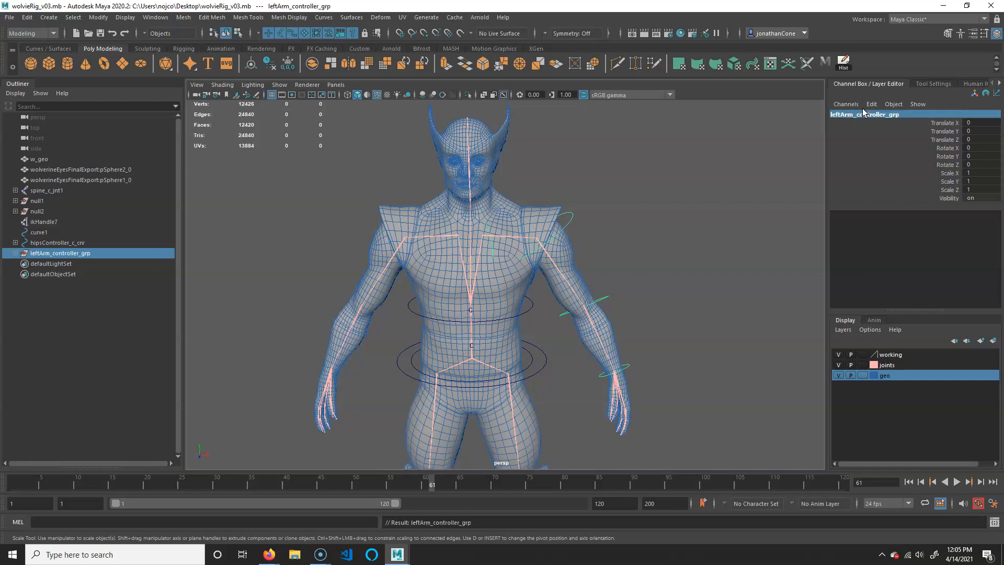
pyautogui.keyDown('alt'); pyautogui.moveTo(538, 218); pyautogui.dragTo(603, 361); pyautogui.keyUp('alt')
pyautogui.keyDown('alt'); pyautogui.moveTo(602, 361); pyautogui.dragTo(596, 368, button='right'); pyautogui.keyUp('alt')
pyautogui.keyDown('alt'); pyautogui.moveTo(596, 368); pyautogui.dragTo(557, 322, button='middle'); pyautogui.keyUp('alt')
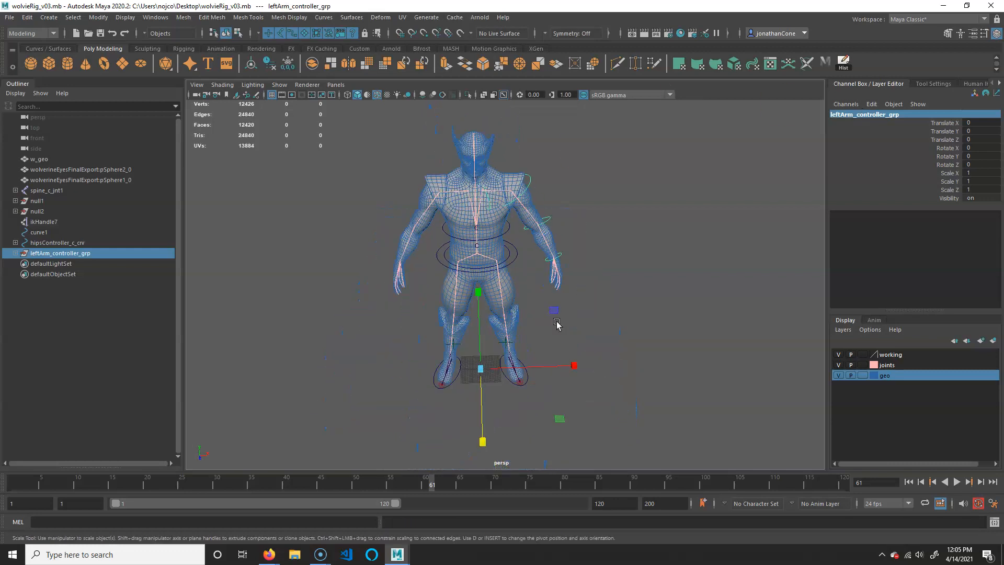
# Duplicate leftArm_controller_grp and rename the copy as righArm_controller_grp.
pyautogui.keyDown('alt'); pyautogui.moveTo(507, 377); pyautogui.dragTo(517, 359, button='middle'); pyautogui.keyUp('alt')
pyautogui.keyDown('alt'); pyautogui.moveTo(430, 334); pyautogui.dragTo(509, 345, button='right'); pyautogui.keyUp('alt')
pyautogui.keyDown('alt'); pyautogui.moveTo(509, 345); pyautogui.dragTo(508, 339, button='middle'); pyautogui.keyUp('alt')
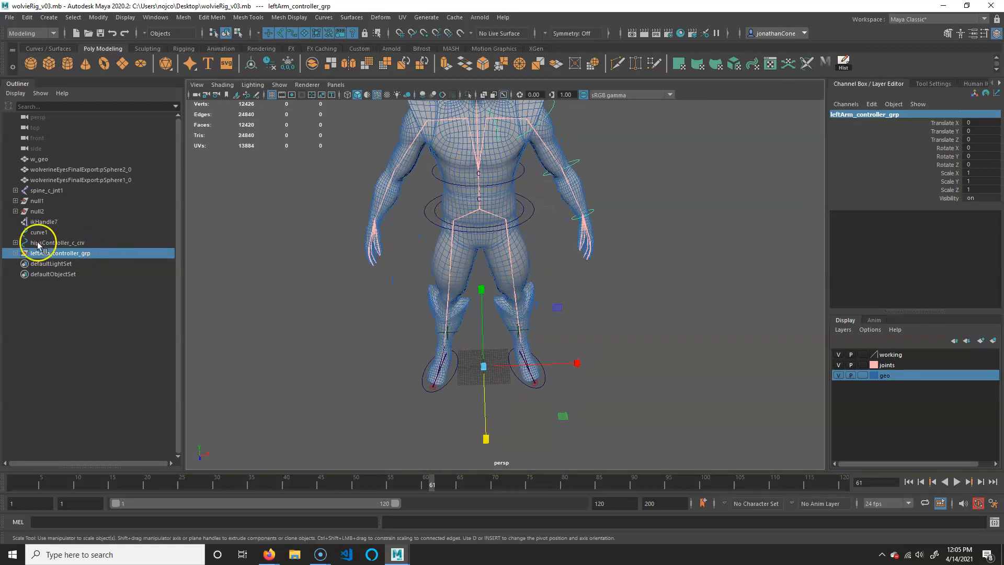
pyautogui.hotkey('ctrl', 'd')
pyautogui.doubleClick(888, 115)
pyautogui.press('Right')
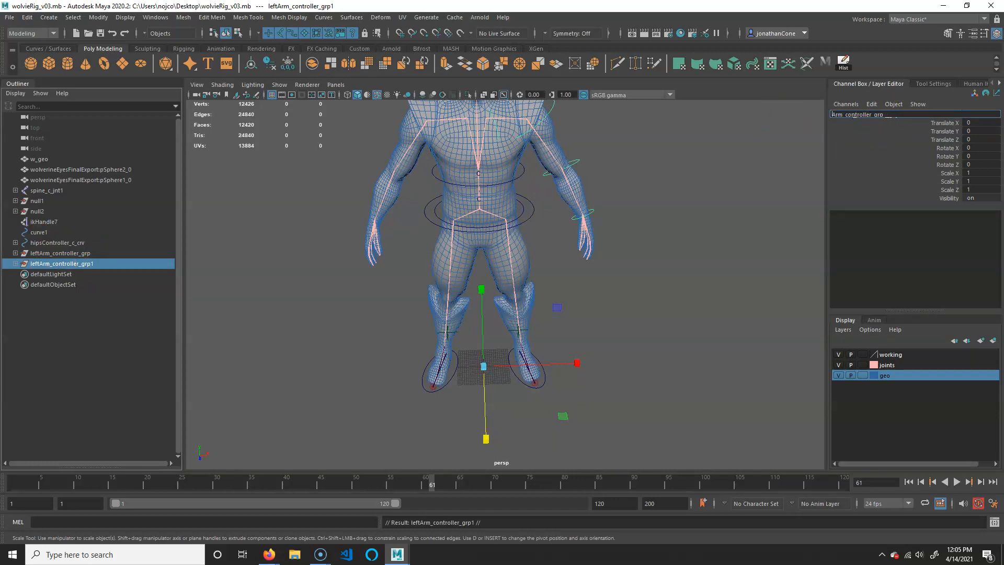
pyautogui.press('Return')
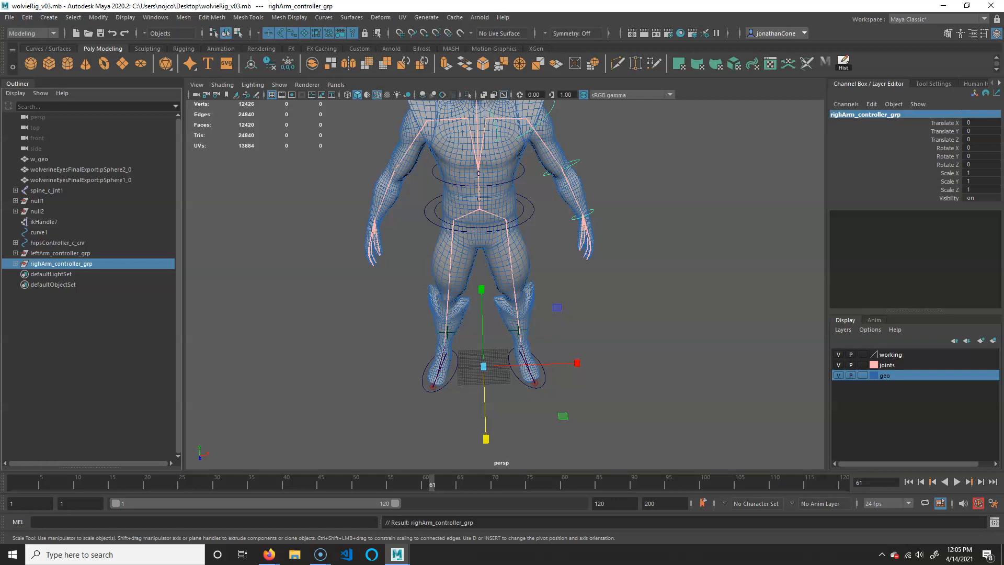
# Mirror righArm_controller_grp to the character's right arm by setting its Scale X to -1.
pyautogui.keyDown('alt'); pyautogui.moveTo(622, 239); pyautogui.dragTo(649, 292); pyautogui.keyUp('alt')
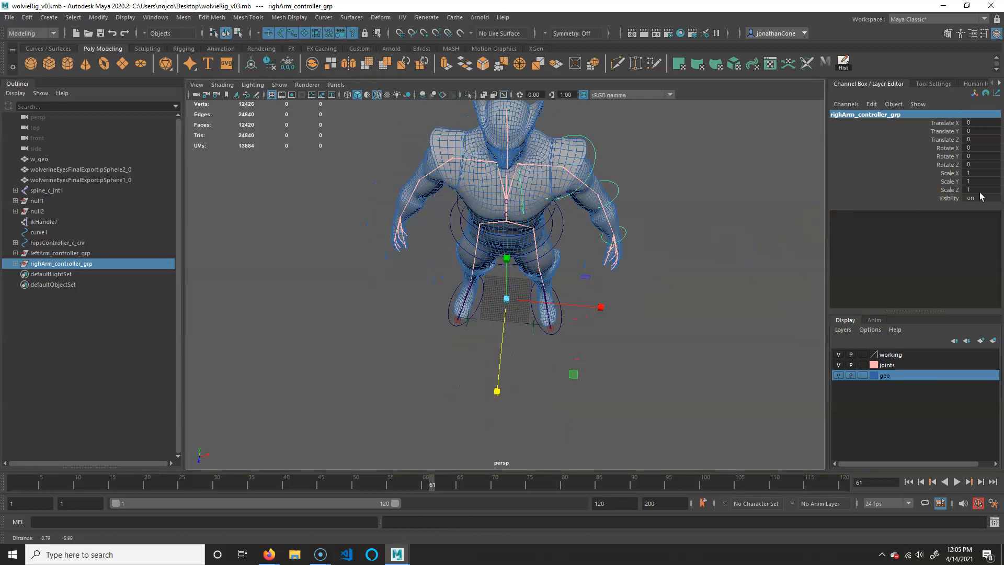
pyautogui.doubleClick(987, 181)
pyautogui.click(992, 171)
pyautogui.write('-1')
pyautogui.press('Return')
pyautogui.keyDown('alt'); pyautogui.moveTo(579, 140); pyautogui.dragTo(575, 214); pyautogui.keyUp('alt')
pyautogui.keyDown('alt'); pyautogui.moveTo(658, 316); pyautogui.dragTo(651, 306); pyautogui.keyUp('alt')
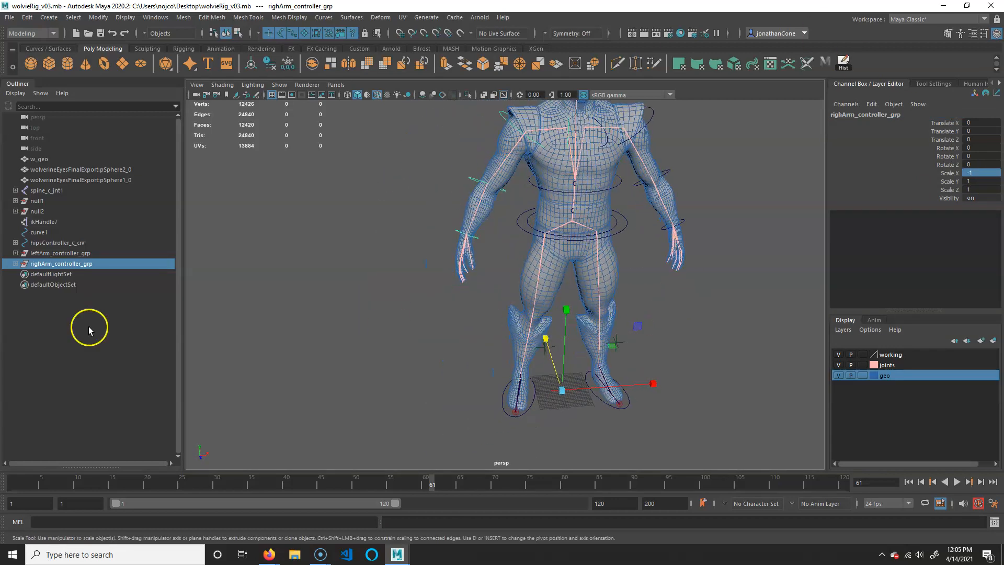
# Test-rotate the right shoulder controller curve about the X axis, undo the rotation and clear the selection.
pyautogui.keyDown('alt'); pyautogui.moveTo(410, 241); pyautogui.dragTo(516, 262); pyautogui.keyUp('alt')
pyautogui.press('e')
pyautogui.hotkey('ctrl', 'z')
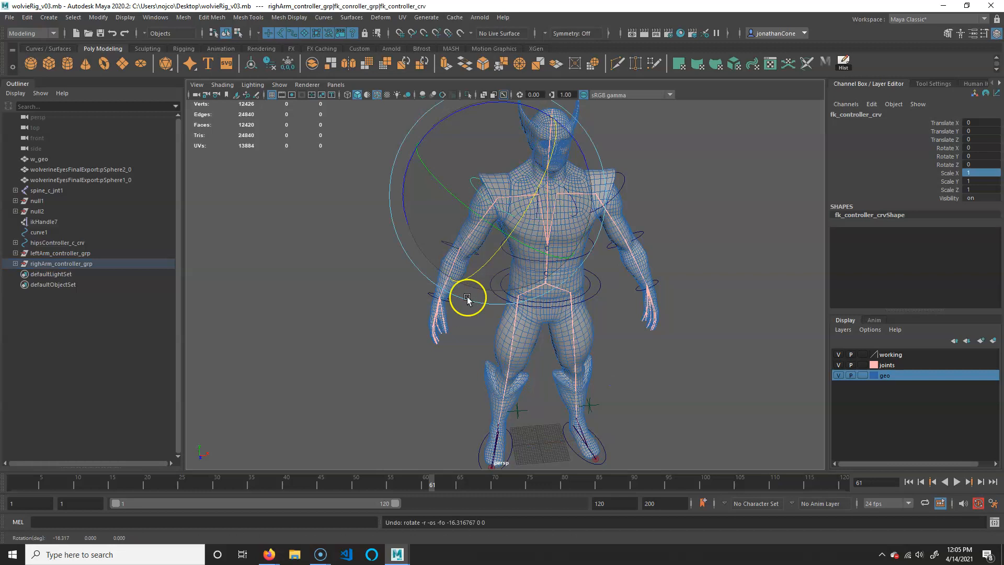
pyautogui.keyDown('alt'); pyautogui.moveTo(606, 309); pyautogui.dragTo(638, 275); pyautogui.keyUp('alt')
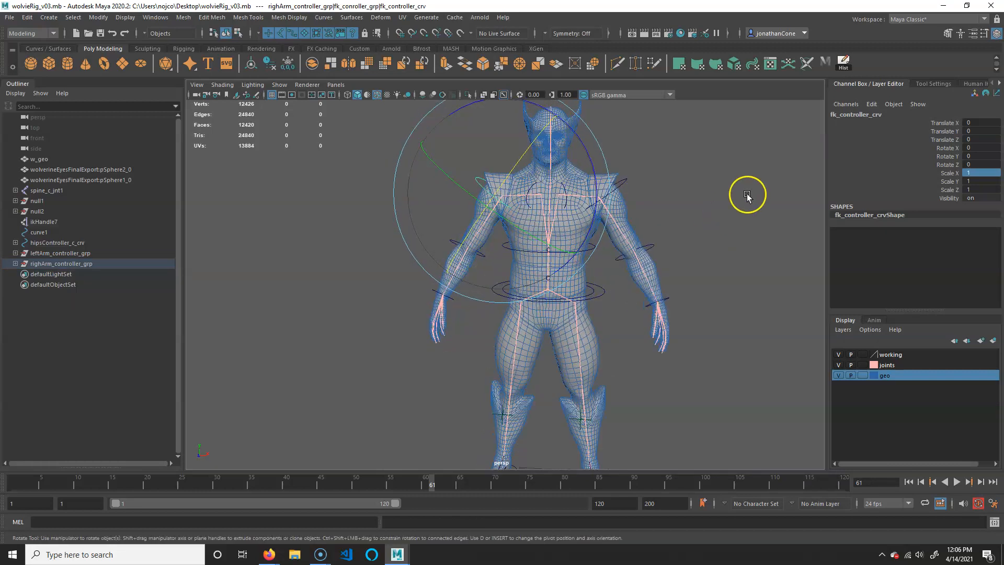
pyautogui.click(747, 195)
# Duplicate the left shoulder's controller group, fk_conroller_grp, as the base for a neck controller.
pyautogui.moveTo(510, 305)
pyautogui.keyDown('alt'); pyautogui.mouseDown()
pyautogui.moveTo(586, 303)
pyautogui.moveTo(477, 307)
pyautogui.moveTo(583, 298)
pyautogui.moveTo(510, 310)
pyautogui.mouseUp(); pyautogui.keyUp('alt')
pyautogui.keyDown('alt'); pyautogui.moveTo(518, 309); pyautogui.dragTo(594, 293, button='right'); pyautogui.keyUp('alt')
pyautogui.keyDown('alt'); pyautogui.moveTo(599, 286); pyautogui.dragTo(562, 375, button='middle'); pyautogui.keyUp('alt')
pyautogui.keyDown('alt'); pyautogui.moveTo(630, 352); pyautogui.dragTo(560, 341); pyautogui.keyUp('alt')
pyautogui.keyDown('alt'); pyautogui.moveTo(484, 337); pyautogui.dragTo(521, 335, button='right'); pyautogui.keyUp('alt')
pyautogui.keyDown('alt'); pyautogui.moveTo(521, 334); pyautogui.dragTo(506, 277); pyautogui.keyUp('alt')
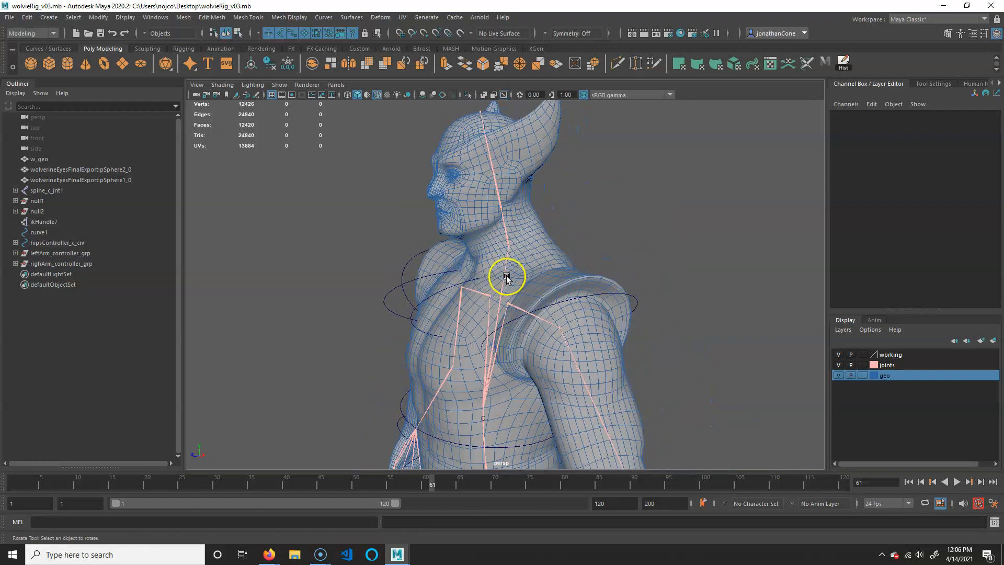
pyautogui.keyDown('alt'); pyautogui.moveTo(499, 185); pyautogui.dragTo(631, 298); pyautogui.keyUp('alt')
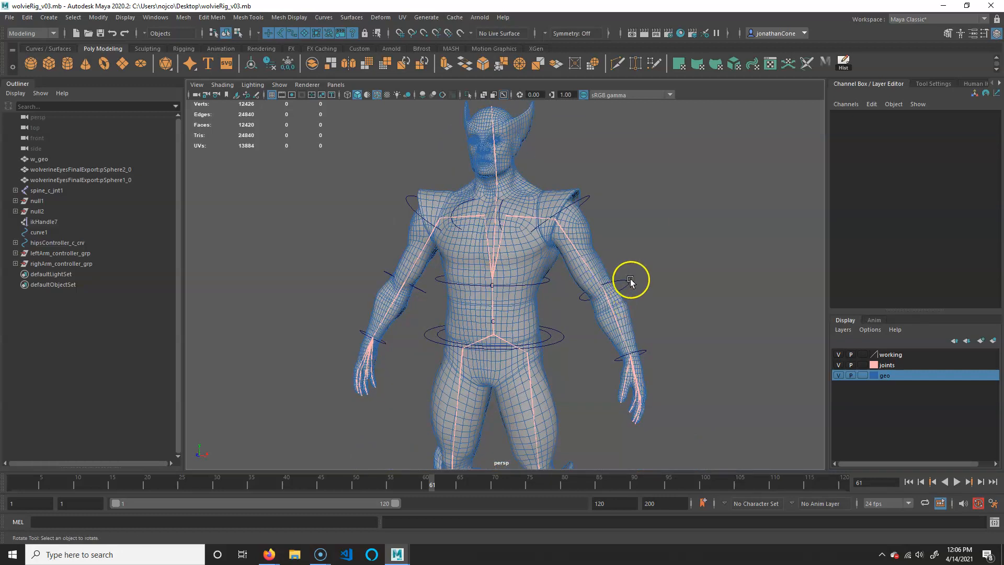
pyautogui.click(587, 199)
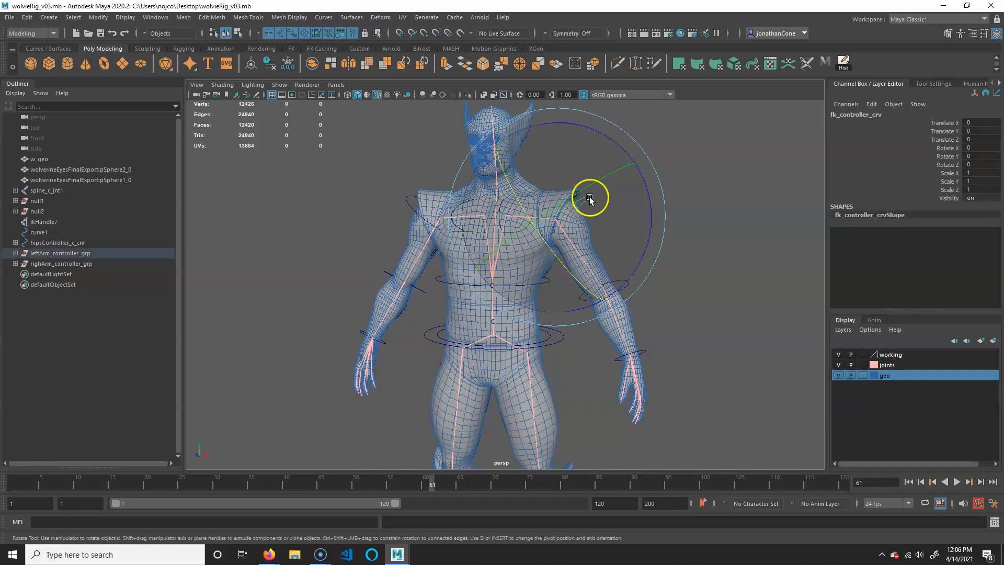
pyautogui.press('Up')
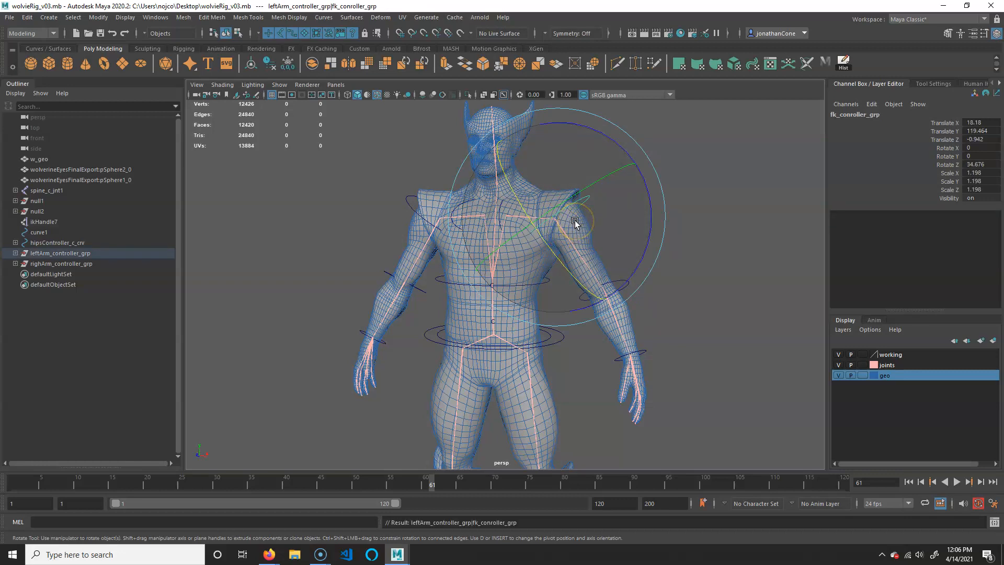
pyautogui.hotkey('ctrl', 'd')
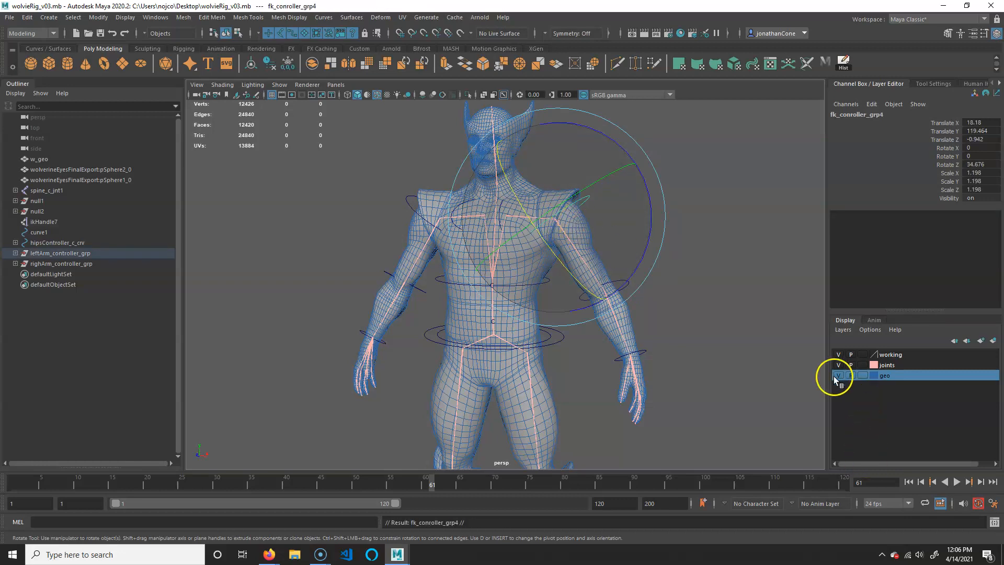
# Hide the geo layer and snap the duplicated controller group to the neck joint.
pyautogui.click(838, 376)
pyautogui.keyDown('alt'); pyautogui.moveTo(543, 272); pyautogui.dragTo(572, 304); pyautogui.keyUp('alt')
pyautogui.press('w')
pyautogui.press('v')
pyautogui.moveTo(639, 280); pyautogui.dragTo(520, 206)
pyautogui.keyDown('alt'); pyautogui.moveTo(507, 270); pyautogui.dragTo(532, 268); pyautogui.keyUp('alt')
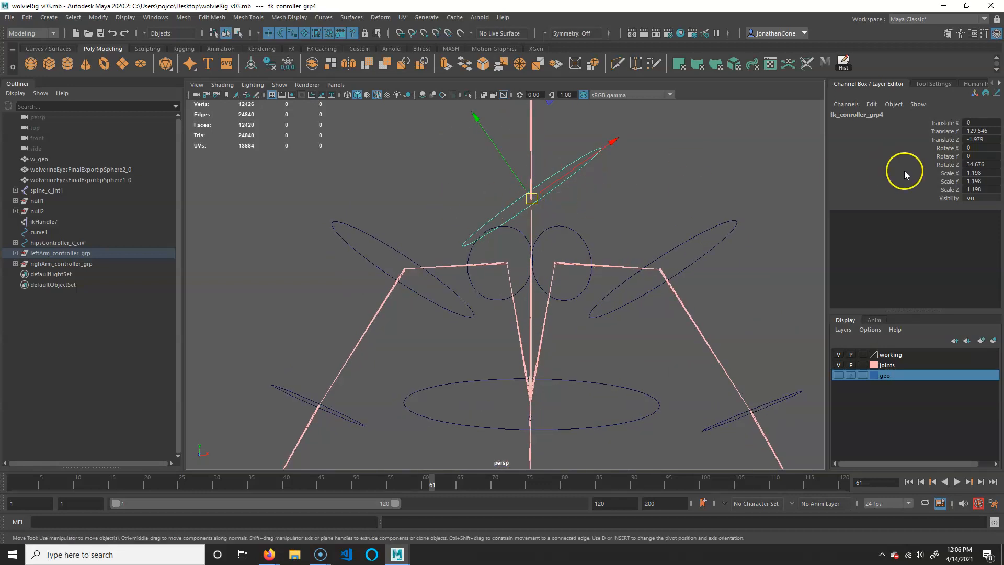
pyautogui.write('0')
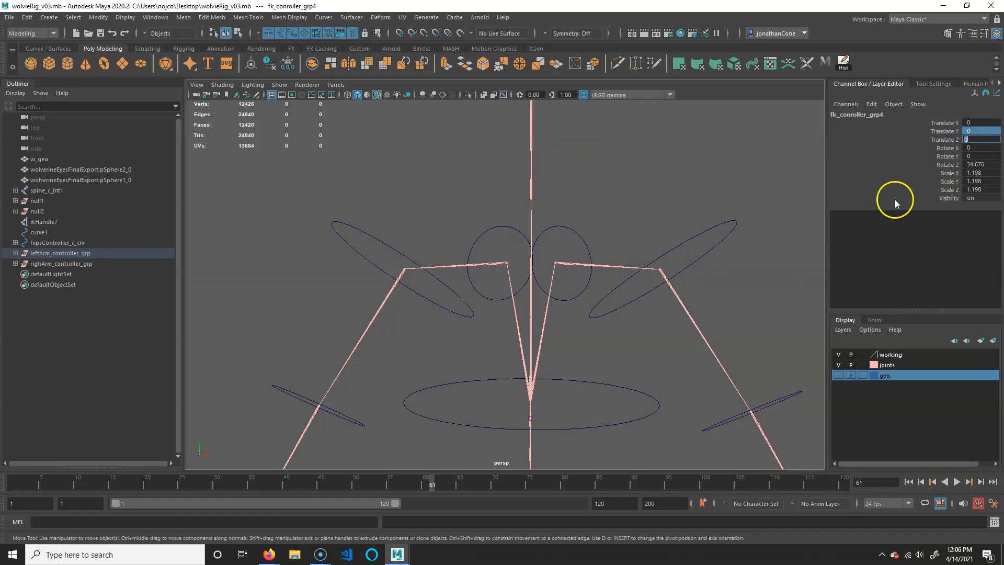
pyautogui.keyDown('alt'); pyautogui.moveTo(648, 194); pyautogui.dragTo(630, 191, button='middle'); pyautogui.keyUp('alt')
pyautogui.hotkey('ctrl', 'z')
# Set the neck controller group's Rotate Z to 0.
pyautogui.doubleClick(990, 163)
pyautogui.write('0')
pyautogui.press('Return')
pyautogui.keyDown('alt'); pyautogui.moveTo(481, 256); pyautogui.dragTo(518, 276); pyautogui.keyUp('alt')
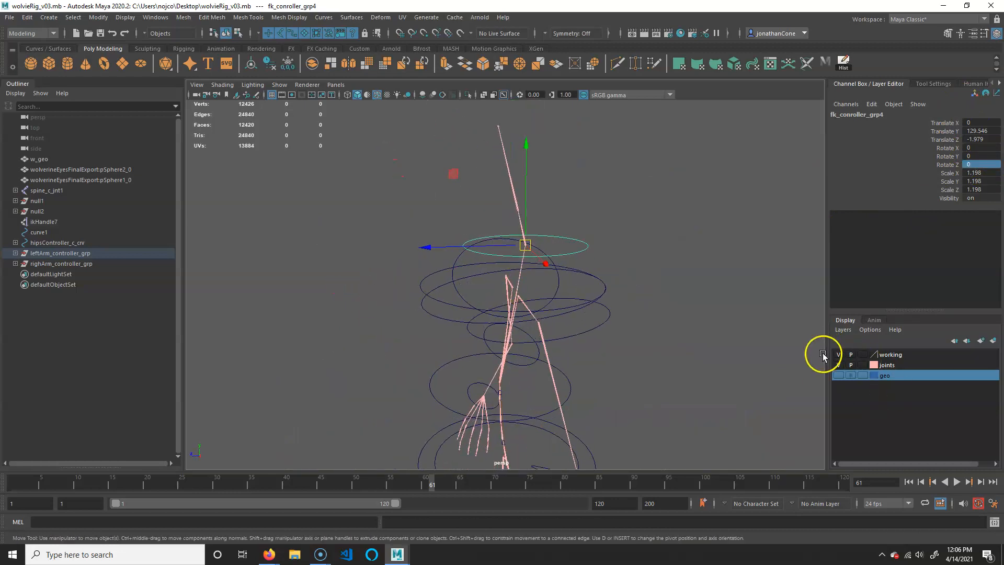
# Show the geo layer and tilt the neck controller group about 15.4 degrees in X to follow the neck.
pyautogui.click(839, 376)
pyautogui.keyDown('alt'); pyautogui.moveTo(566, 241); pyautogui.dragTo(562, 248); pyautogui.keyUp('alt')
pyautogui.click(556, 206)
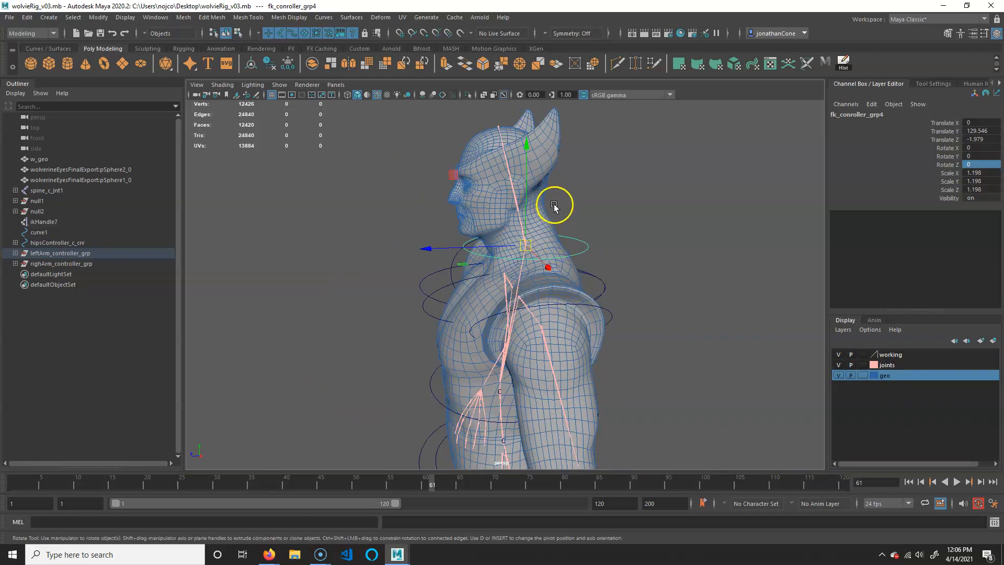
pyautogui.press('e')
pyautogui.moveTo(537, 240); pyautogui.dragTo(453, 198)
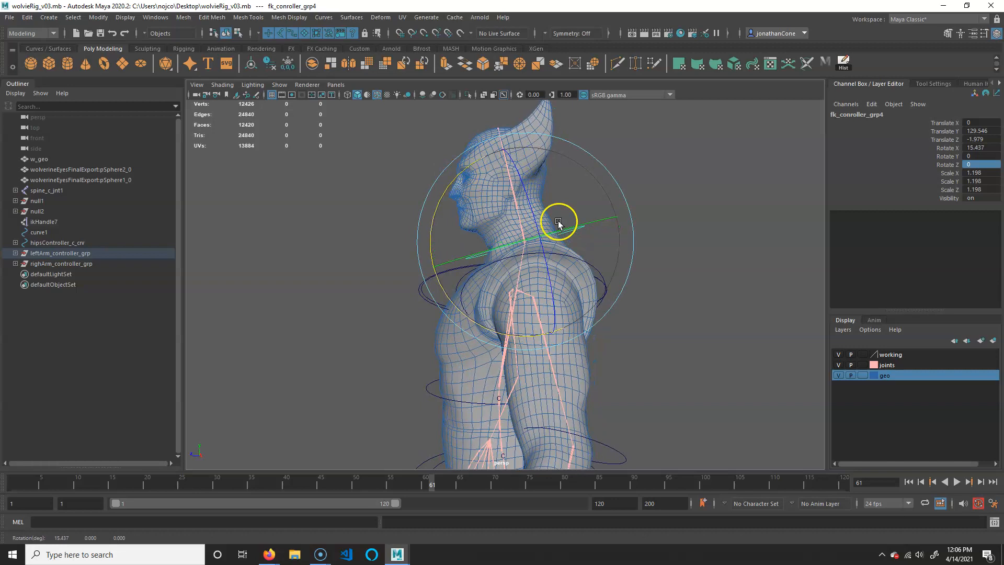
# Scale the neck controller group uniformly to about 1.0 so it fits around the neck.
pyautogui.keyDown('alt'); pyautogui.moveTo(557, 220); pyautogui.dragTo(591, 227); pyautogui.keyUp('alt')
pyautogui.press('r')
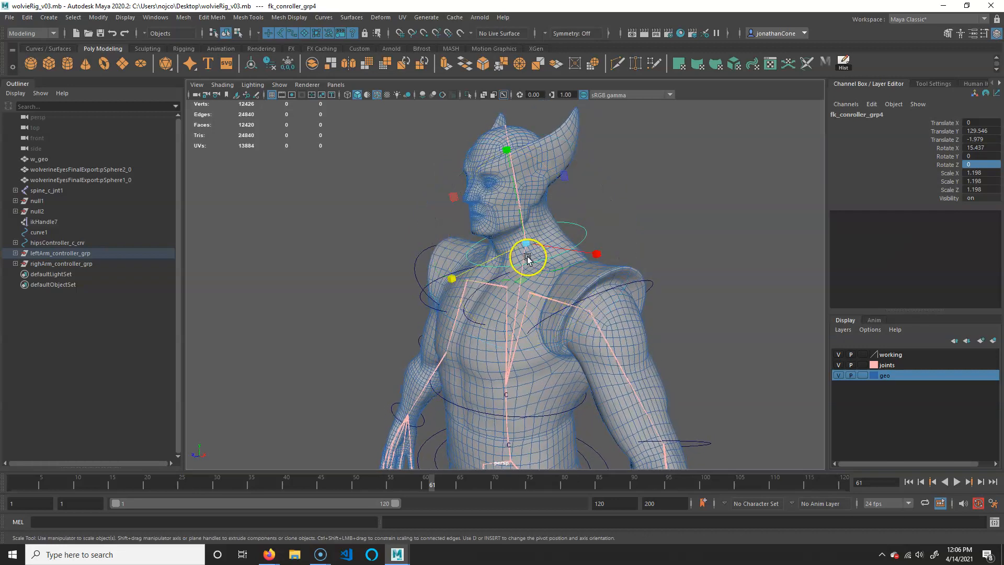
pyautogui.moveTo(527, 242); pyautogui.dragTo(653, 303)
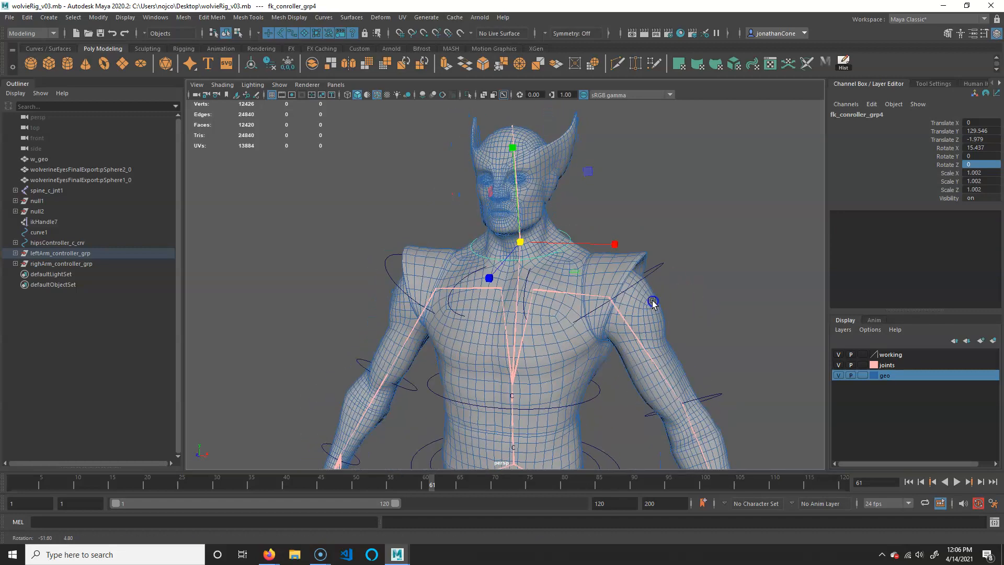
# Unparent fk_conroller_grp4 from leftArm_controller_grp and collapse the left-arm hierarchy.
pyautogui.click(15, 253)
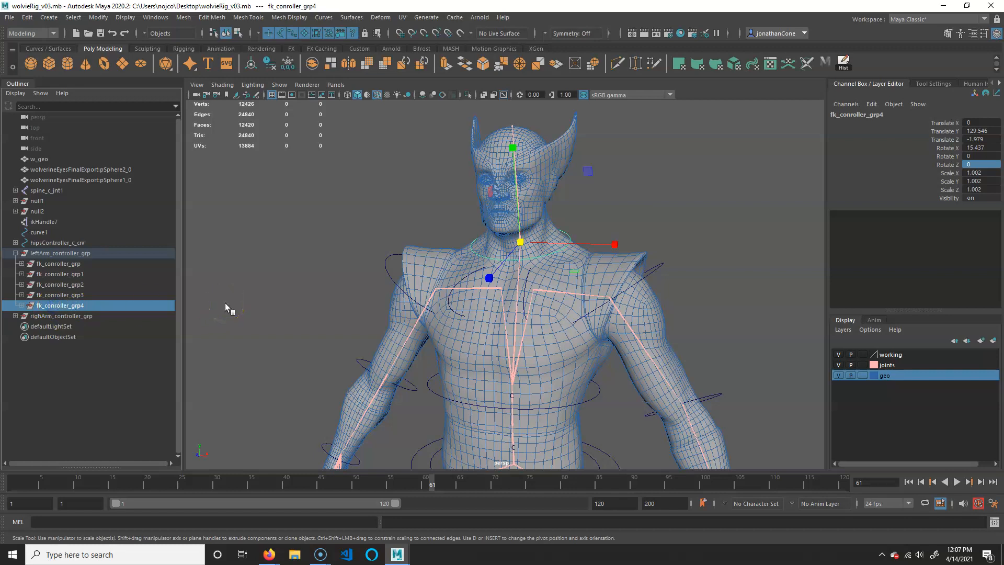
pyautogui.hotkey('shift', 'p')
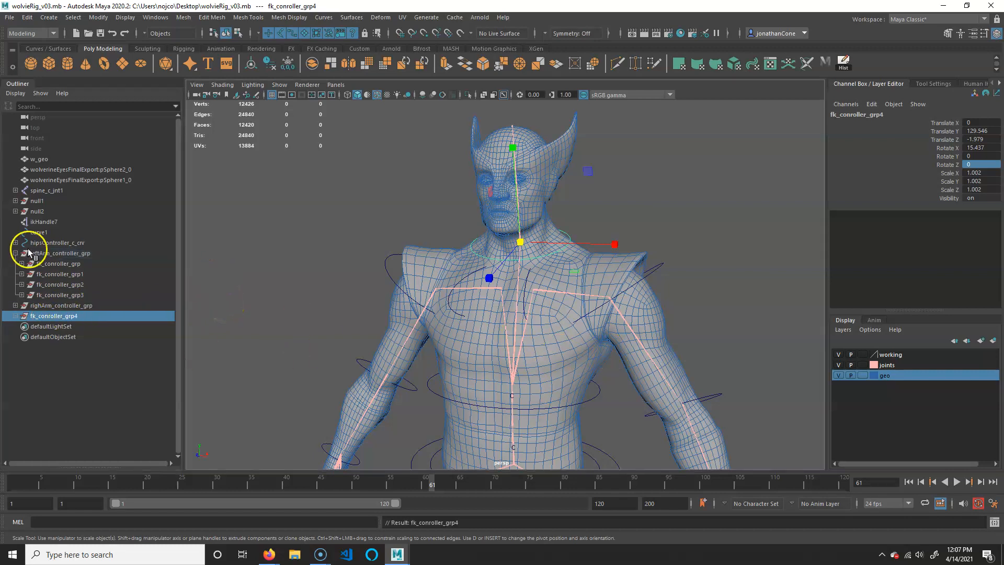
pyautogui.click(15, 253)
pyautogui.click(15, 253)
pyautogui.click(15, 254)
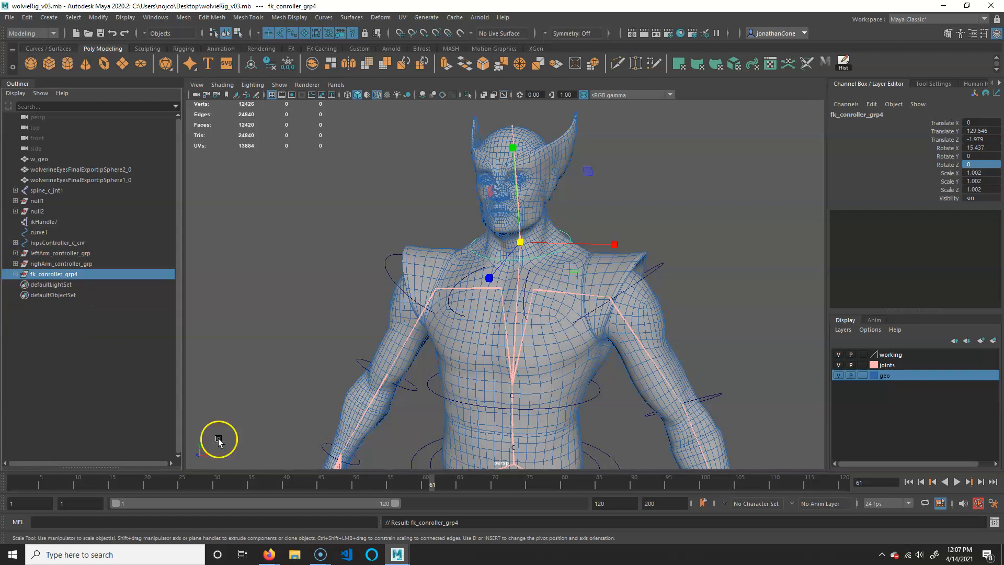
# Duplicate the neck controller group and, with the geo layer hidden, move the copy up to the head joint.
pyautogui.keyDown('alt'); pyautogui.moveTo(658, 292); pyautogui.dragTo(467, 306); pyautogui.keyUp('alt')
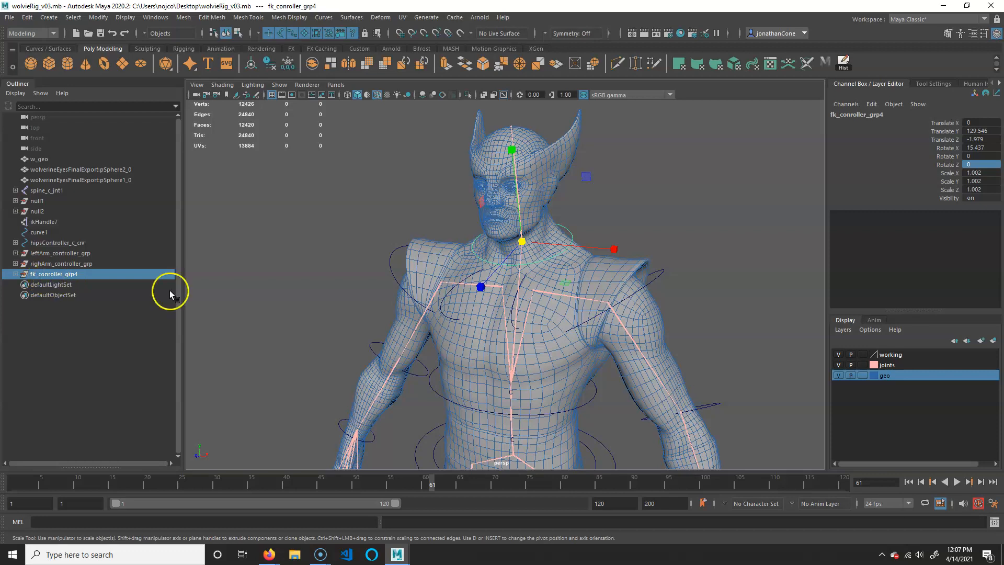
pyautogui.keyDown('alt'); pyautogui.moveTo(488, 271); pyautogui.dragTo(408, 280); pyautogui.keyUp('alt')
pyautogui.keyDown('alt'); pyautogui.moveTo(407, 281); pyautogui.dragTo(605, 293, button='right'); pyautogui.keyUp('alt')
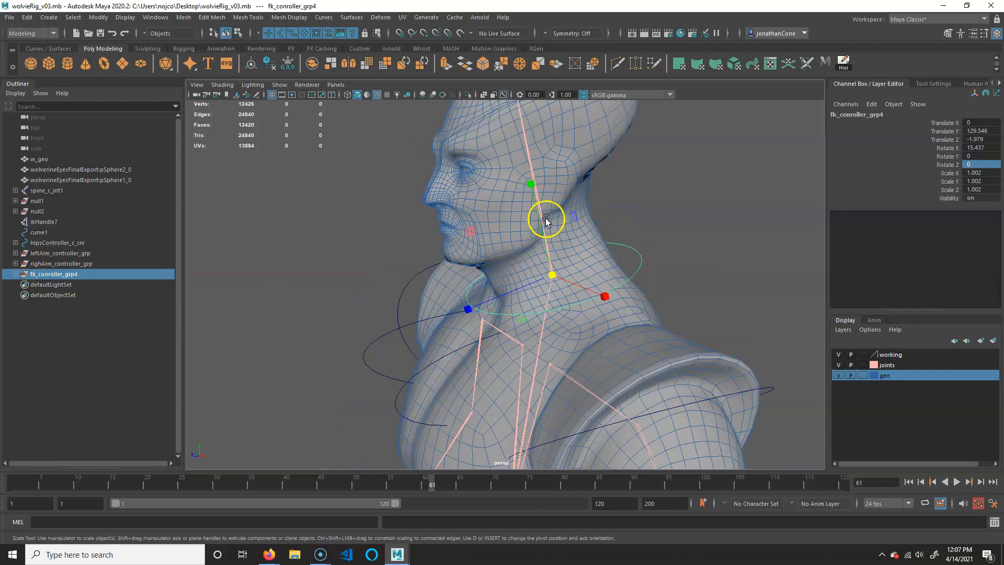
pyautogui.keyDown('shift'); pyautogui.click(582, 293); pyautogui.keyUp('shift')
pyautogui.click(838, 376)
pyautogui.keyDown('alt'); pyautogui.moveTo(544, 282); pyautogui.dragTo(560, 228); pyautogui.keyUp('alt')
pyautogui.press('w')
pyautogui.keyDown('alt'); pyautogui.moveTo(548, 280); pyautogui.dragTo(574, 254); pyautogui.keyUp('alt')
# Show the geo layer, scale the duplicated head controller group uniformly to fit the model, and clear the selection.
pyautogui.click(838, 375)
pyautogui.keyDown('alt'); pyautogui.moveTo(690, 314); pyautogui.dragTo(628, 308); pyautogui.keyUp('alt')
pyautogui.press('r')
pyautogui.moveTo(551, 235); pyautogui.dragTo(633, 288)
pyautogui.click(693, 228)
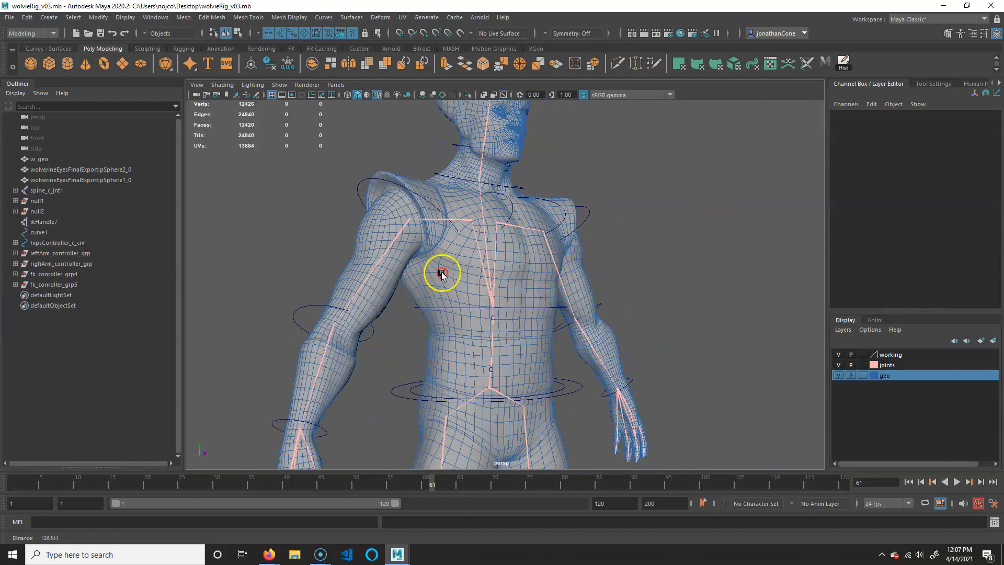
pyautogui.keyDown('alt'); pyautogui.moveTo(442, 274); pyautogui.dragTo(587, 253, button='right'); pyautogui.keyUp('alt')
pyautogui.keyDown('alt'); pyautogui.moveTo(587, 253); pyautogui.dragTo(580, 319); pyautogui.keyUp('alt')
pyautogui.keyDown('alt'); pyautogui.moveTo(580, 320); pyautogui.dragTo(596, 327, button='right'); pyautogui.keyUp('alt')
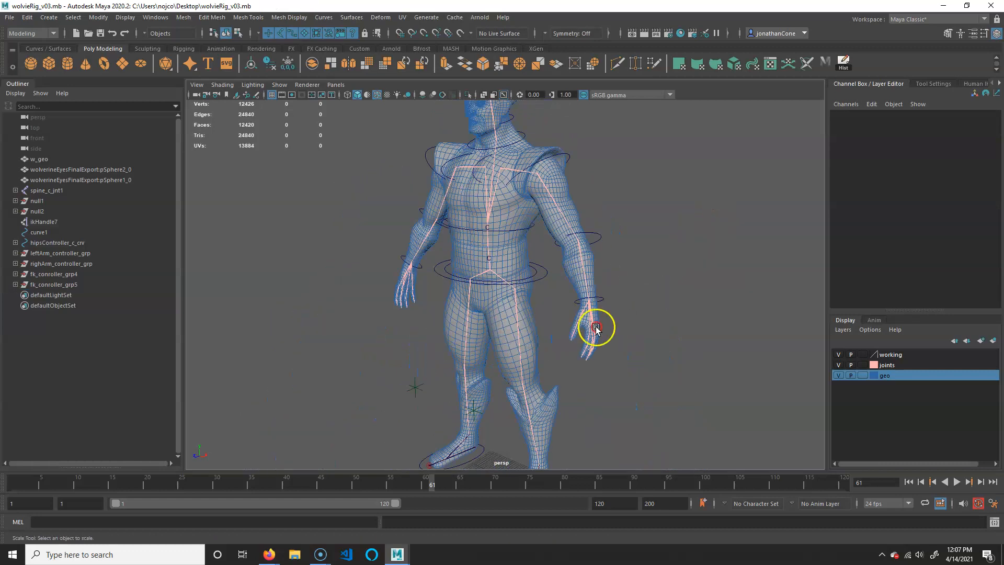
pyautogui.keyDown('alt'); pyautogui.moveTo(553, 231); pyautogui.dragTo(513, 307); pyautogui.keyUp('alt')
pyautogui.keyDown('alt'); pyautogui.moveTo(513, 307); pyautogui.dragTo(634, 353, button='right'); pyautogui.keyUp('alt')
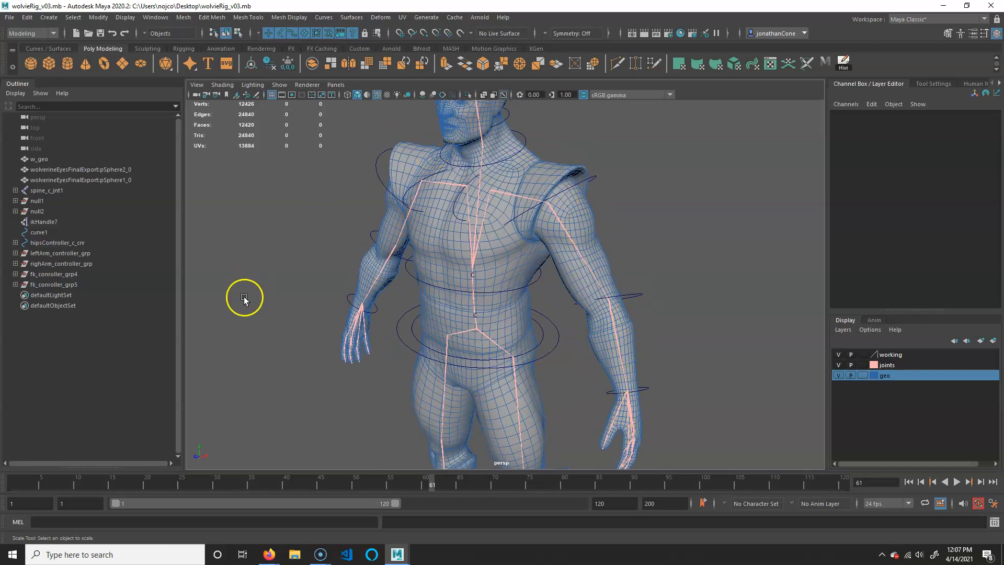